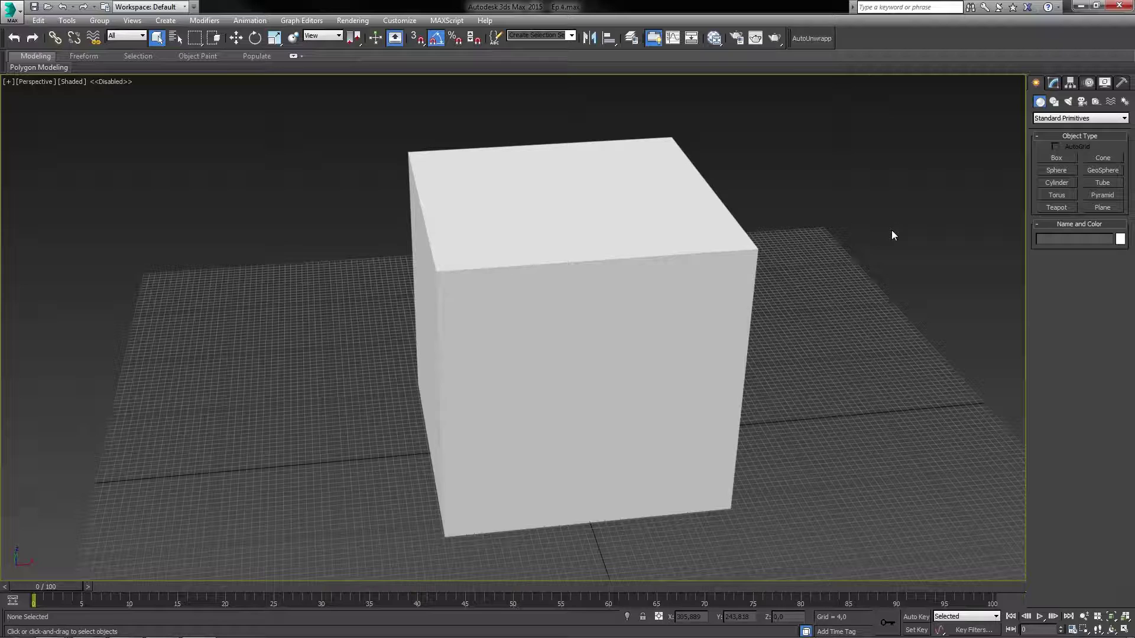
{"action": "left_click", "coordinate": [399, 20]}
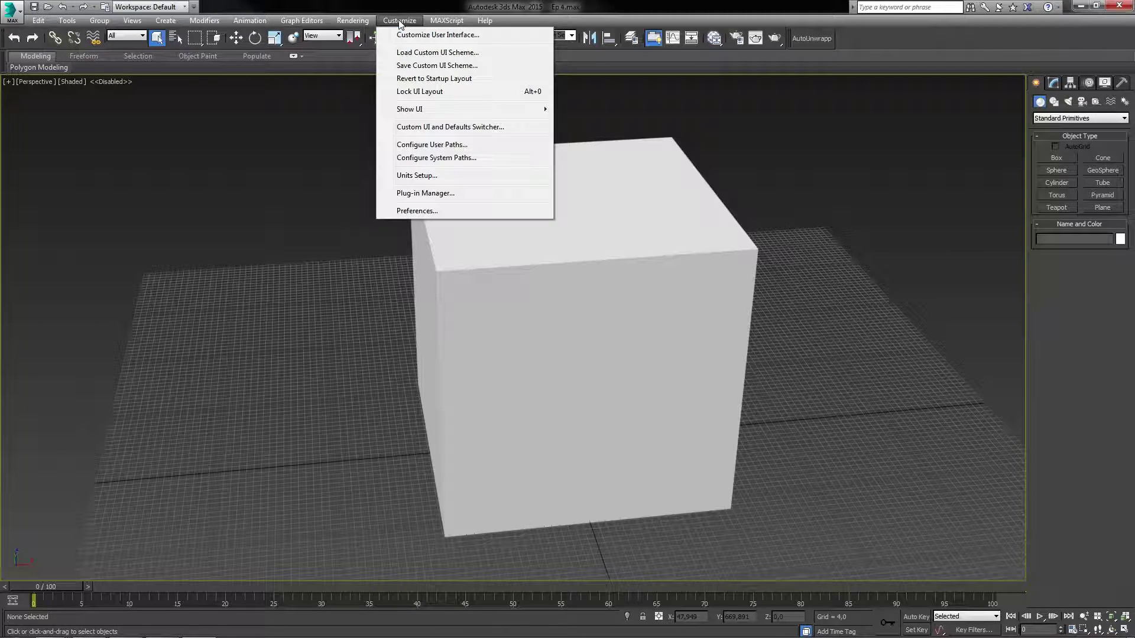
{"action": "left_click", "coordinate": [392, 38]}
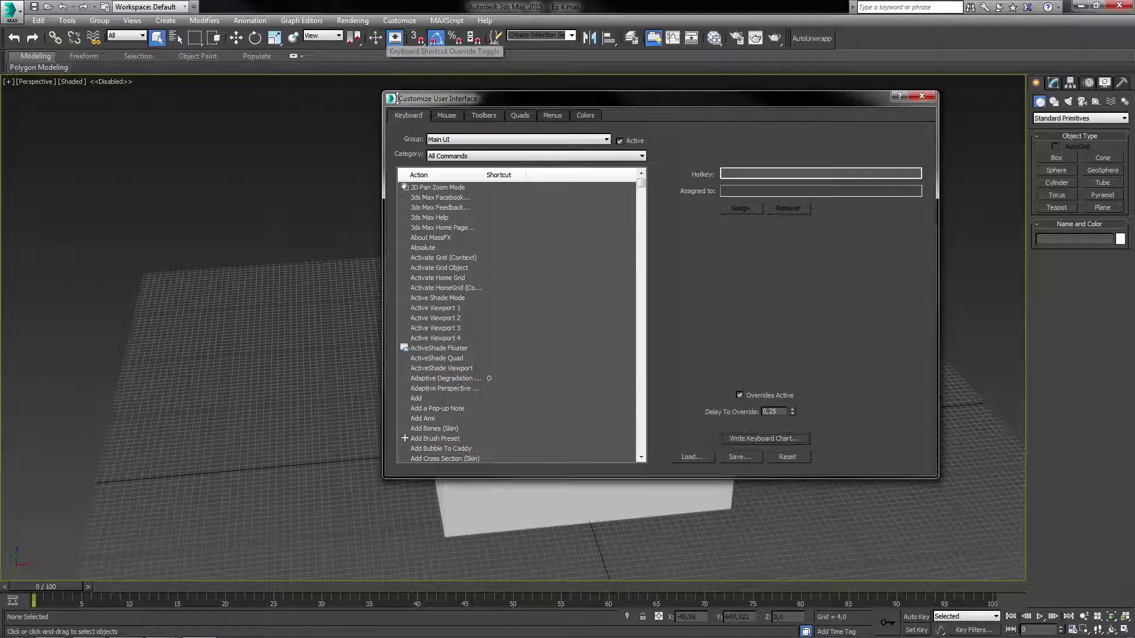
{"action": "left_click", "coordinate": [478, 140]}
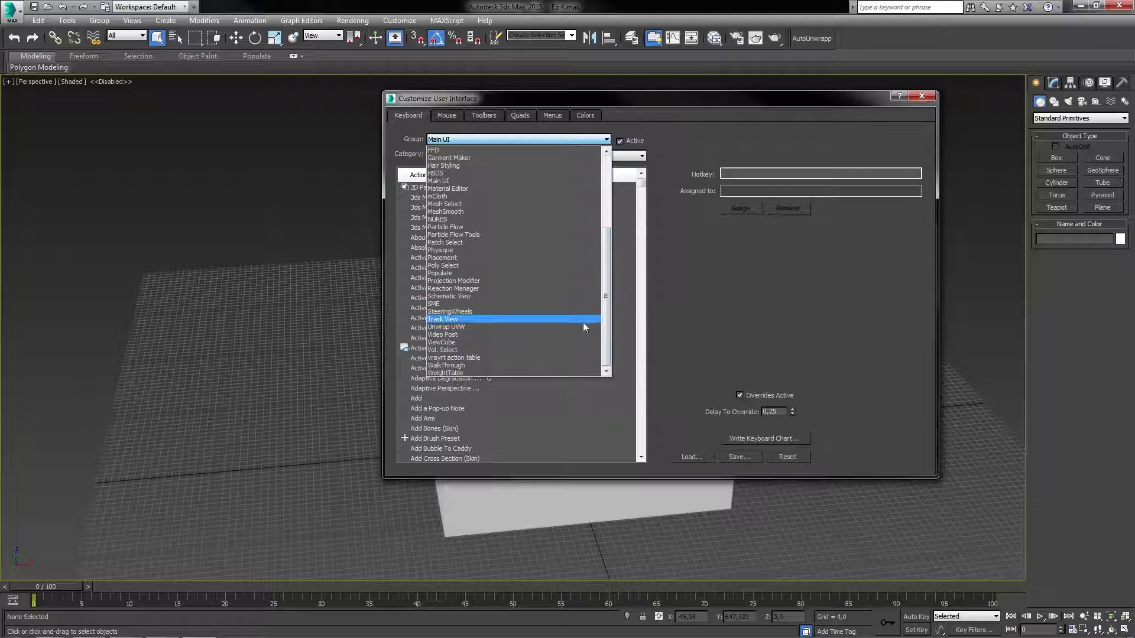
{"action": "left_click", "coordinate": [526, 329]}
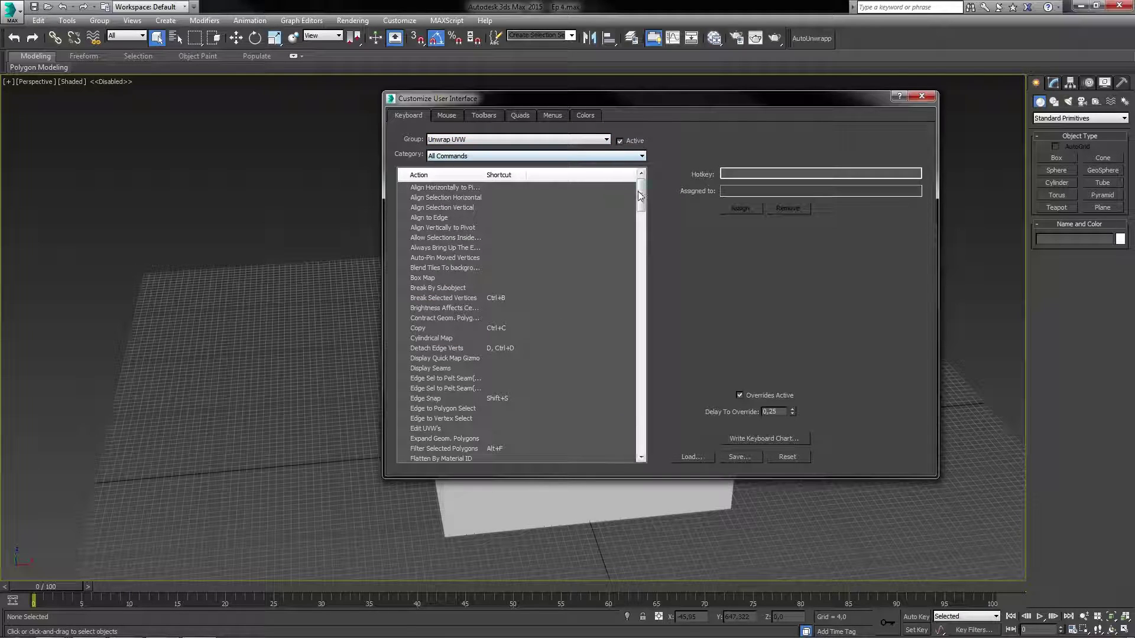
{"action": "left_click_drag", "start_coordinate": [641, 188], "coordinate": [641, 326]}
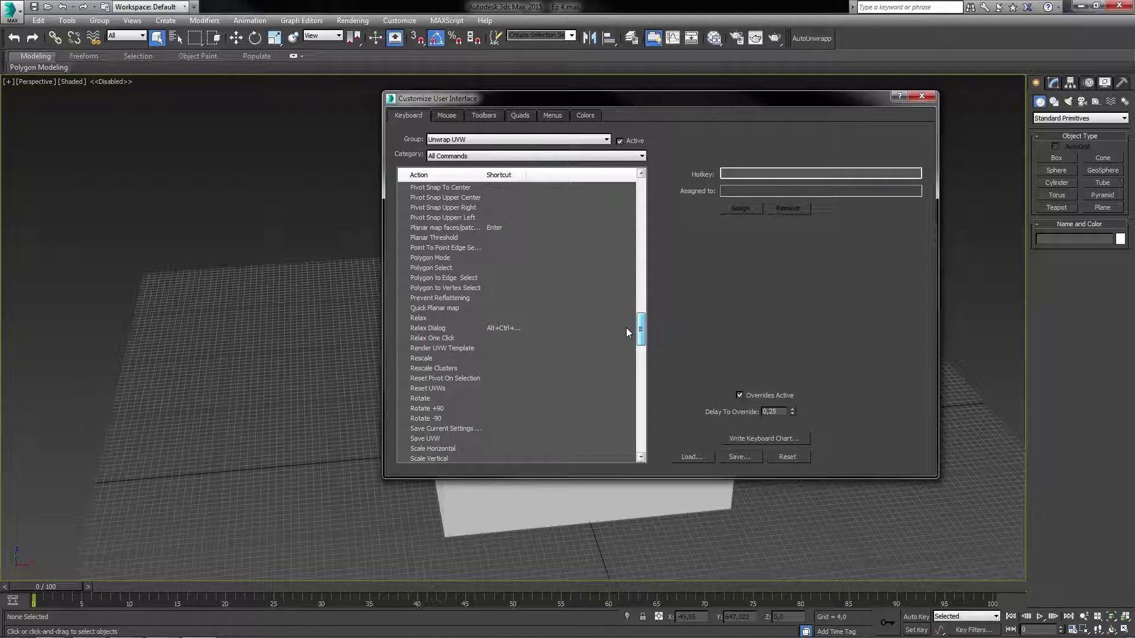
{"action": "left_click_drag", "start_coordinate": [640, 329], "coordinate": [631, 397]}
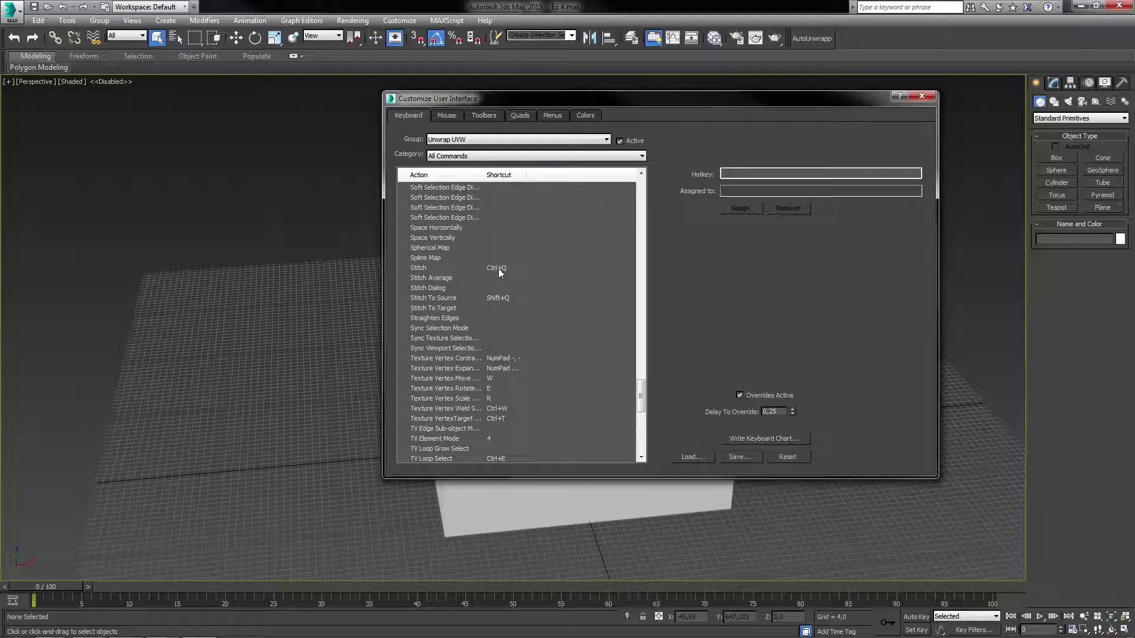
{"action": "left_click", "coordinate": [522, 269]}
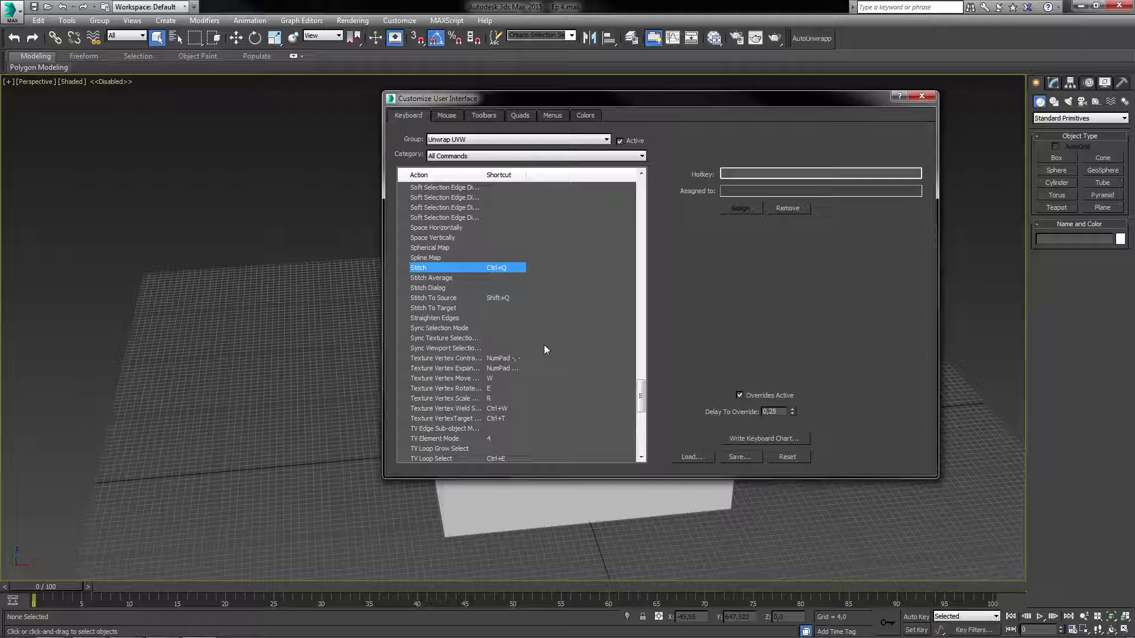
{"action": "left_click_drag", "start_coordinate": [644, 390], "coordinate": [644, 407]}
{"action": "left_click", "coordinate": [501, 365]}
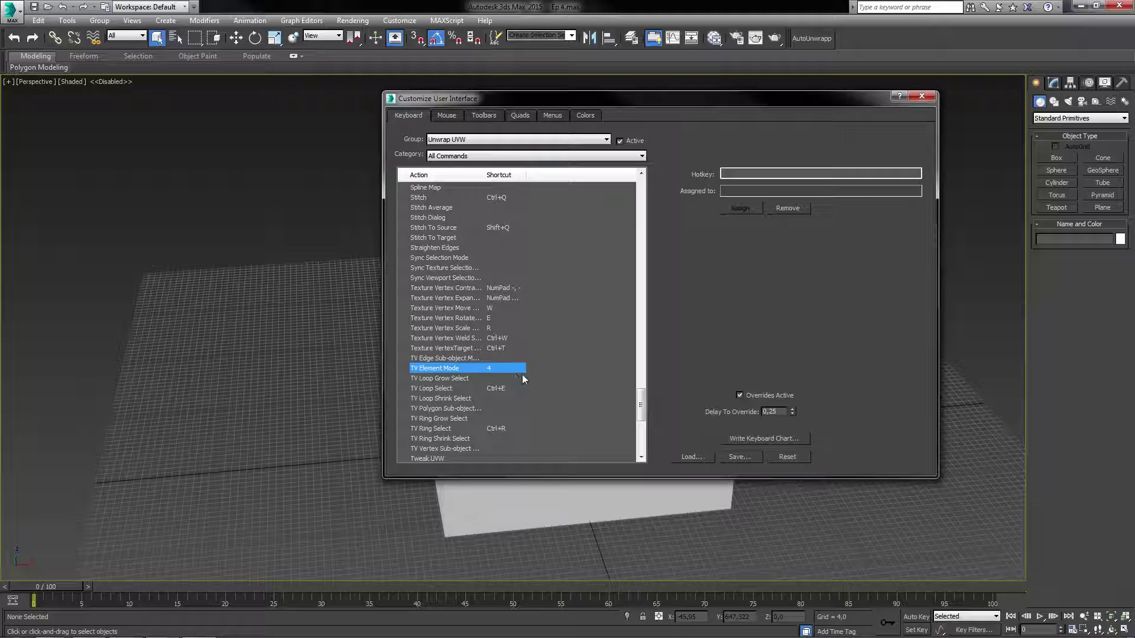
Dismiss the shortcut settings, select the cube and convert it to Editable Poly
{"action": "left_click", "coordinate": [923, 98]}
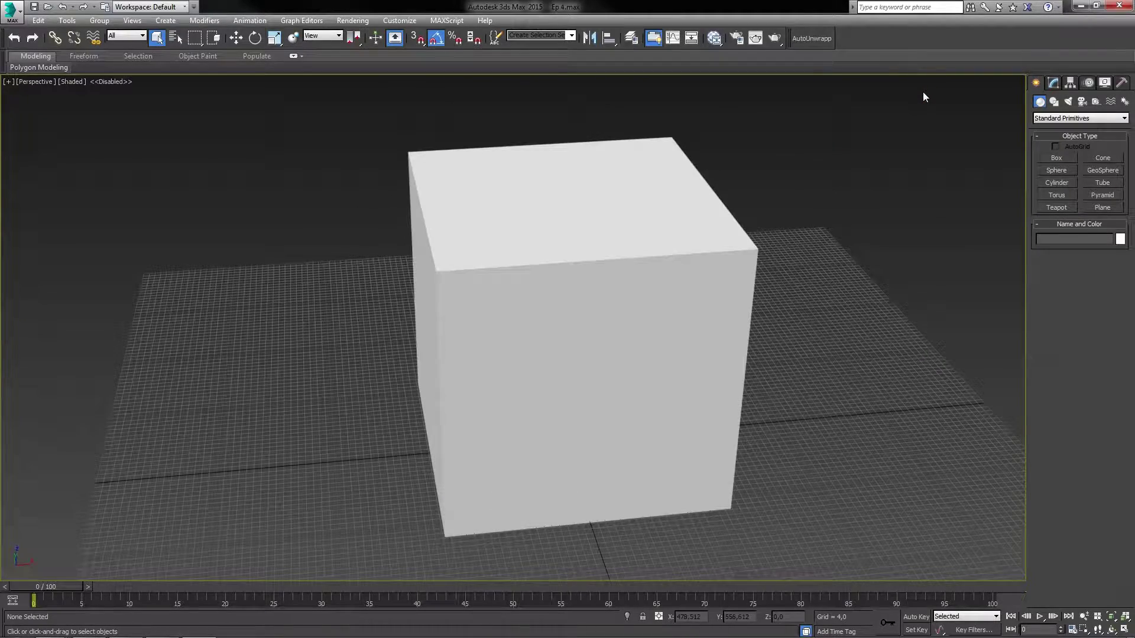
{"action": "left_click", "coordinate": [1053, 82]}
{"action": "left_click", "coordinate": [508, 281]}
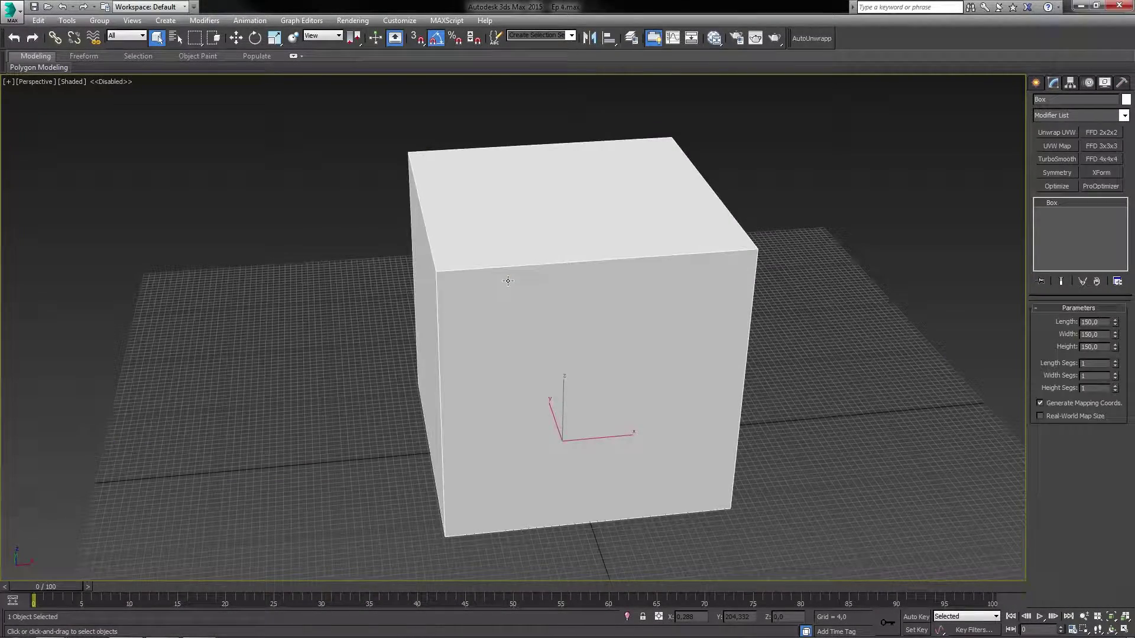
{"action": "key", "text": "w"}
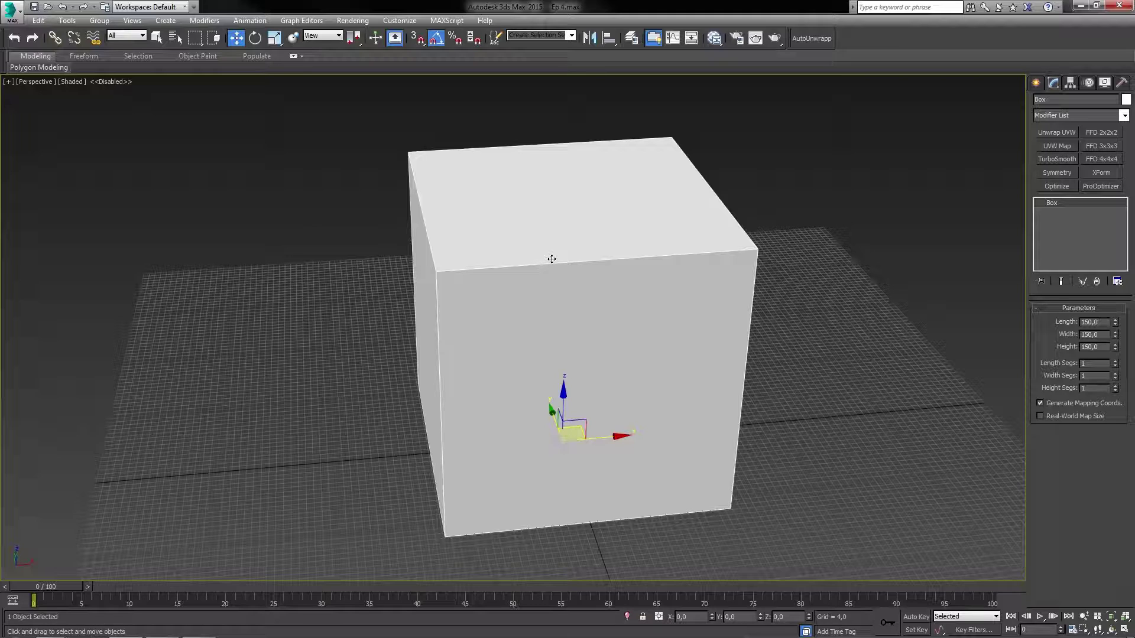
{"action": "right_click", "coordinate": [551, 259]}
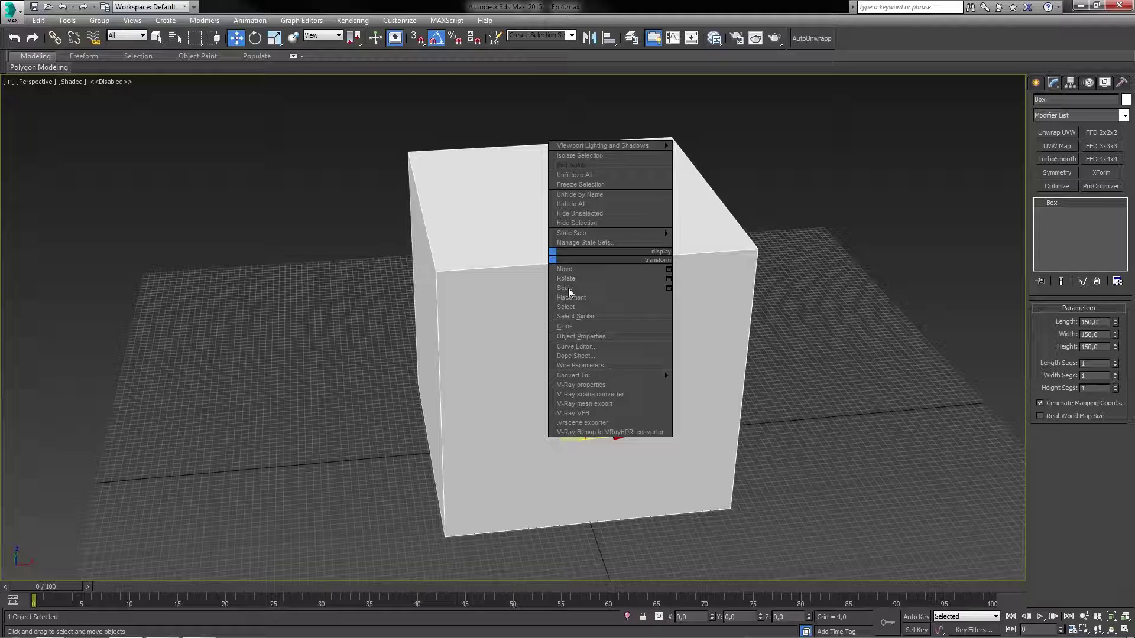
{"action": "mouse_move", "coordinate": [585, 376]}
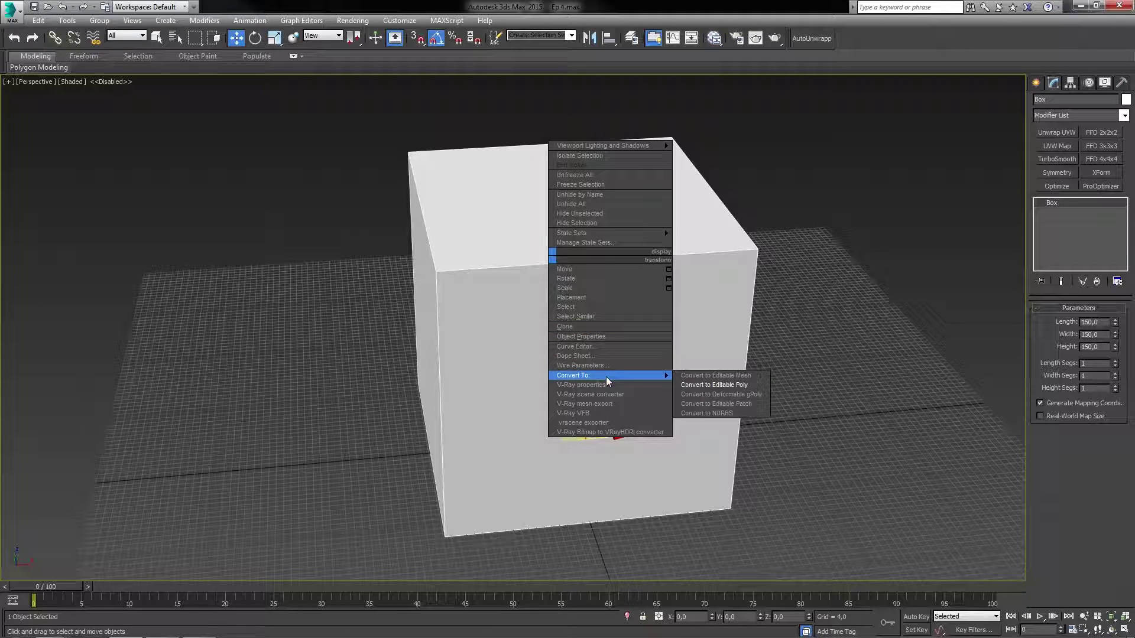
{"action": "left_click", "coordinate": [714, 385]}
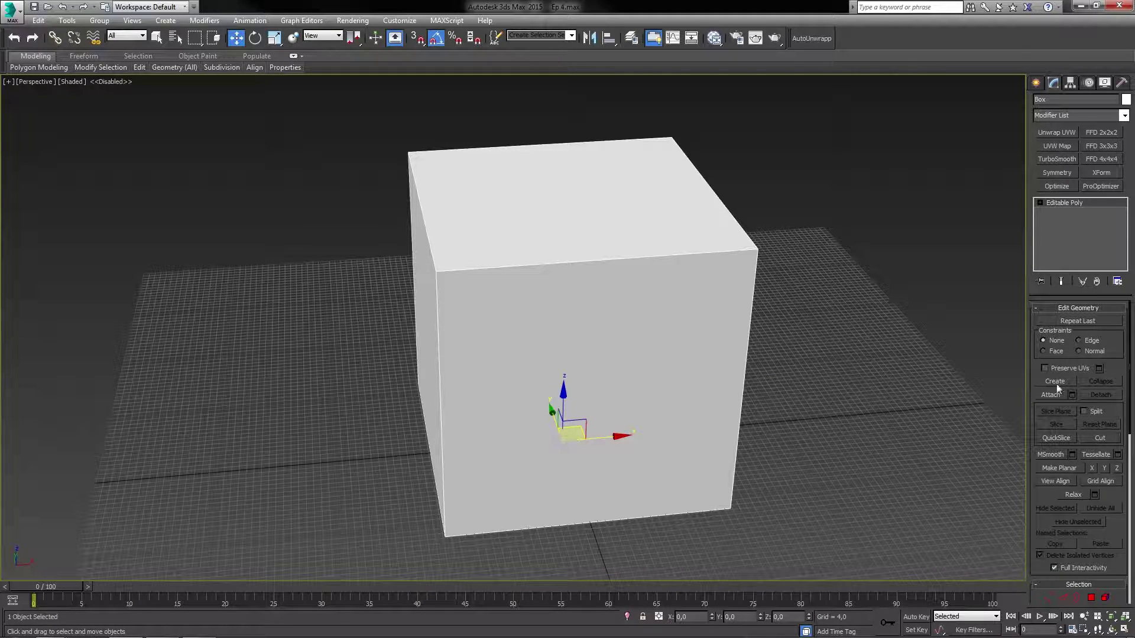
{"action": "scroll", "coordinate": [1099, 390], "scroll_direction": "down", "scroll_amount": 3}
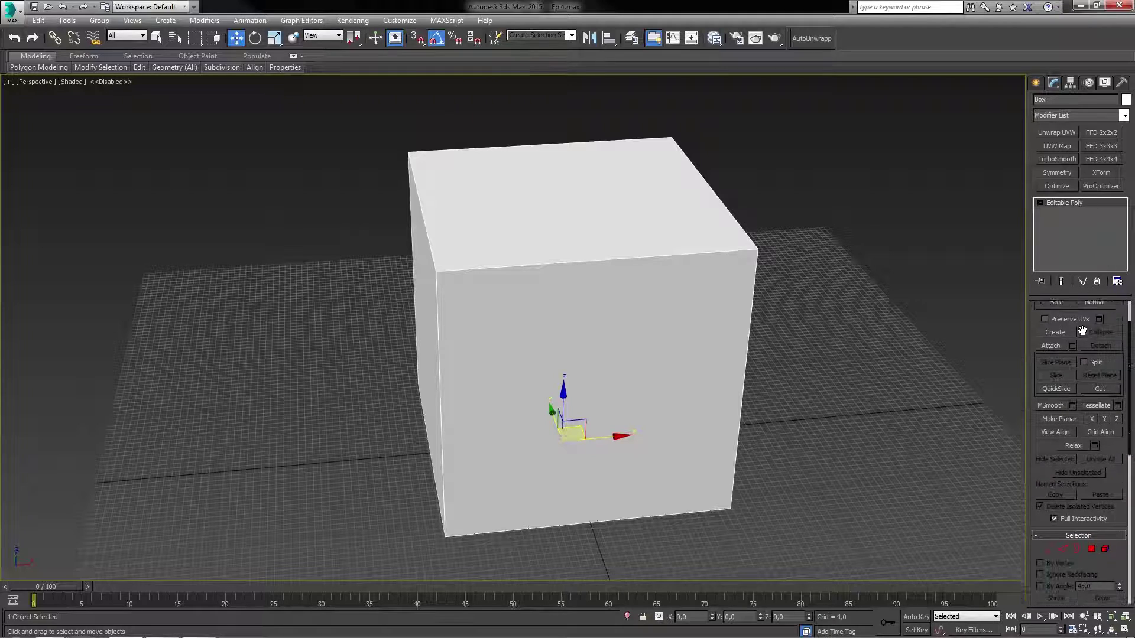
{"action": "scroll", "coordinate": [1082, 404], "scroll_direction": "up", "scroll_amount": 3}
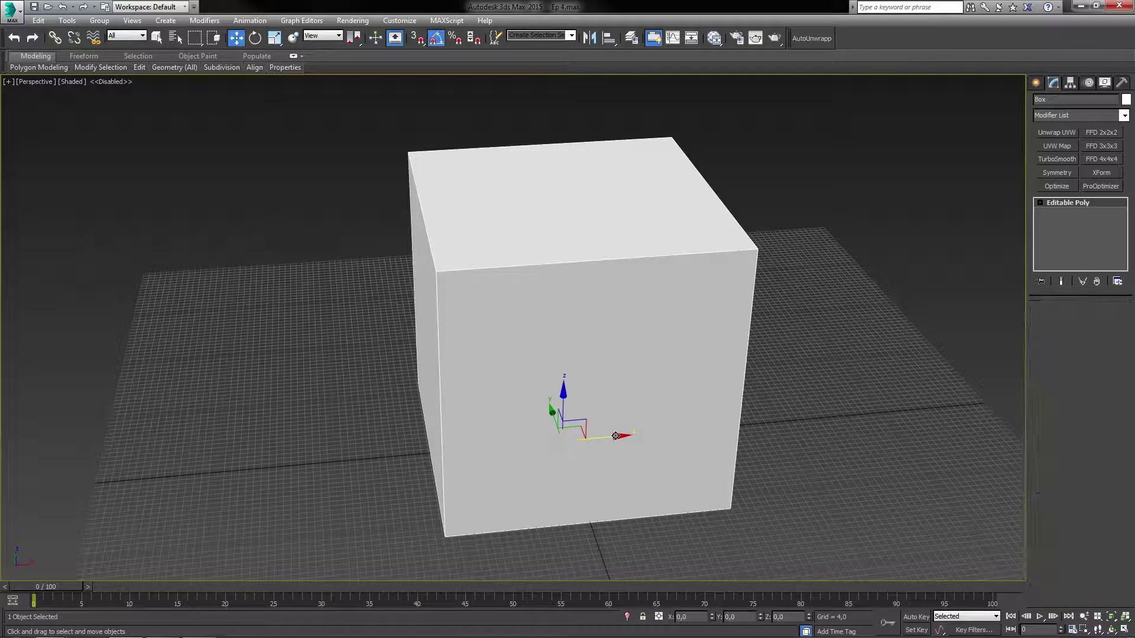
Shift-drag a copy of the cube to the right, naming it 'Box Alternative 2'
{"action": "left_click_drag", "start_coordinate": [615, 436], "coordinate": [921, 408], "text": "shift"}
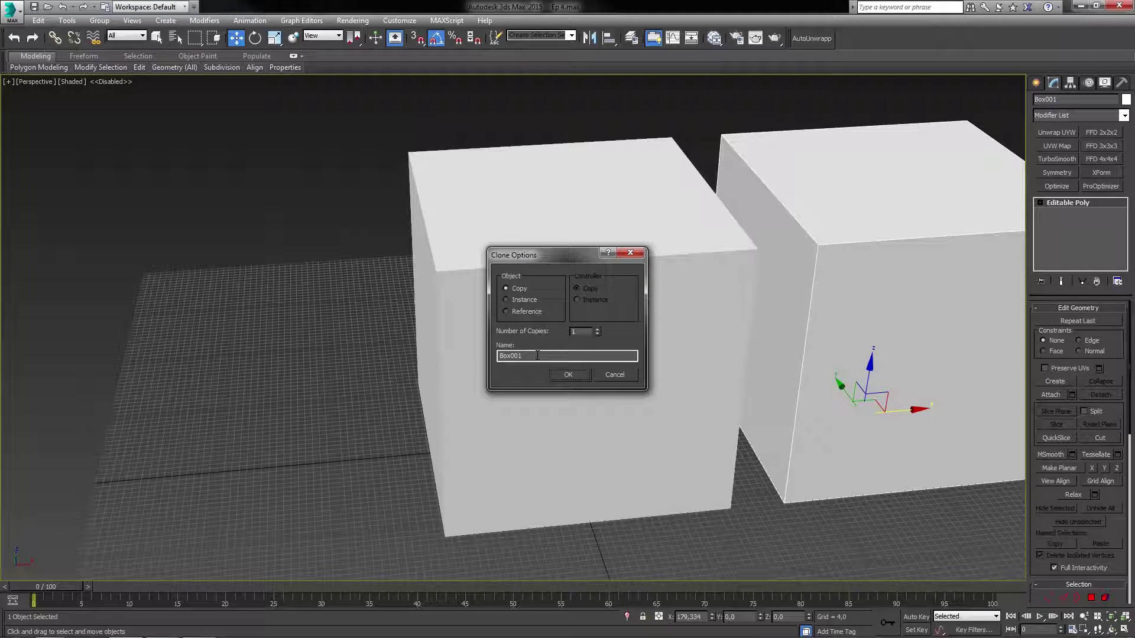
{"action": "double_click", "coordinate": [537, 355]}
{"action": "type", "text": "Box Alternative 2"}
{"action": "left_click", "coordinate": [565, 374]}
Move the original box further left and frame both boxes in the view
{"action": "middle_click_drag", "start_coordinate": [661, 350], "coordinate": [629, 341]}
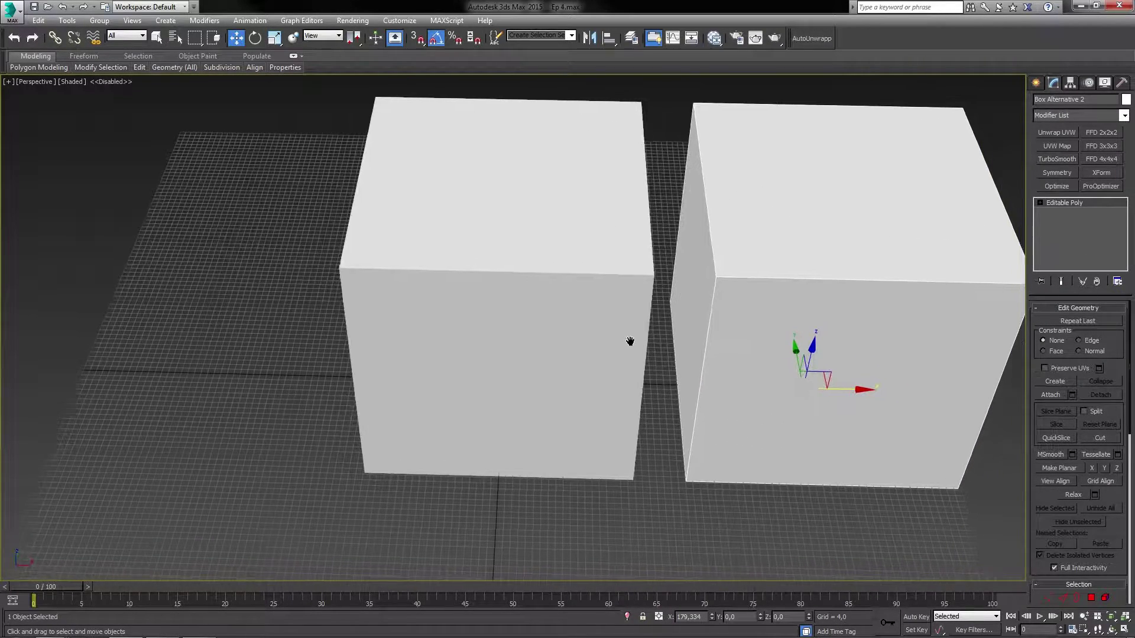
{"action": "left_click", "coordinate": [563, 301]}
{"action": "left_click_drag", "start_coordinate": [554, 383], "coordinate": [419, 391]}
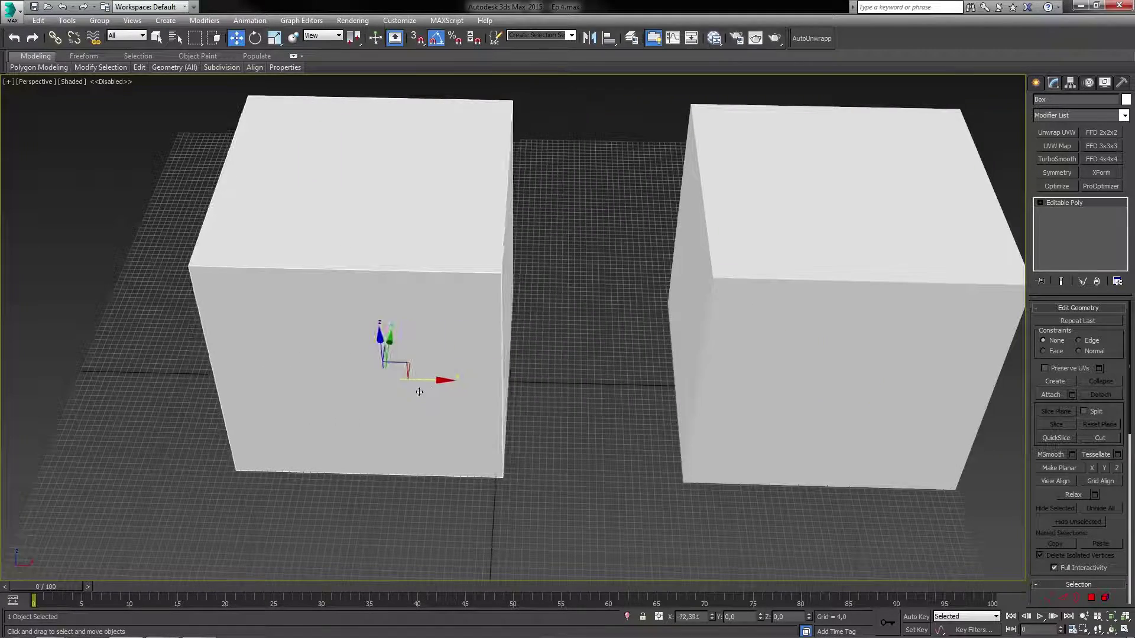
{"action": "left_click", "coordinate": [457, 378]}
{"action": "middle_click_drag", "start_coordinate": [456, 379], "coordinate": [584, 375], "text": "alt"}
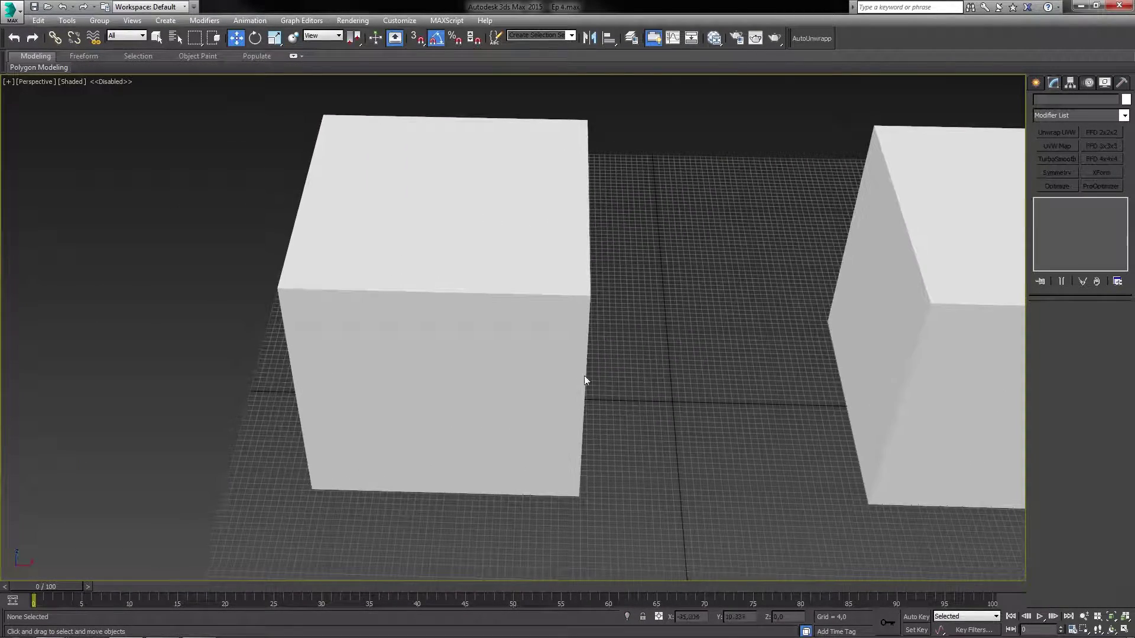
Apply an Unwrap UVW modifier to the left box, then close the Edit UVWs window
{"action": "left_click", "coordinate": [568, 372]}
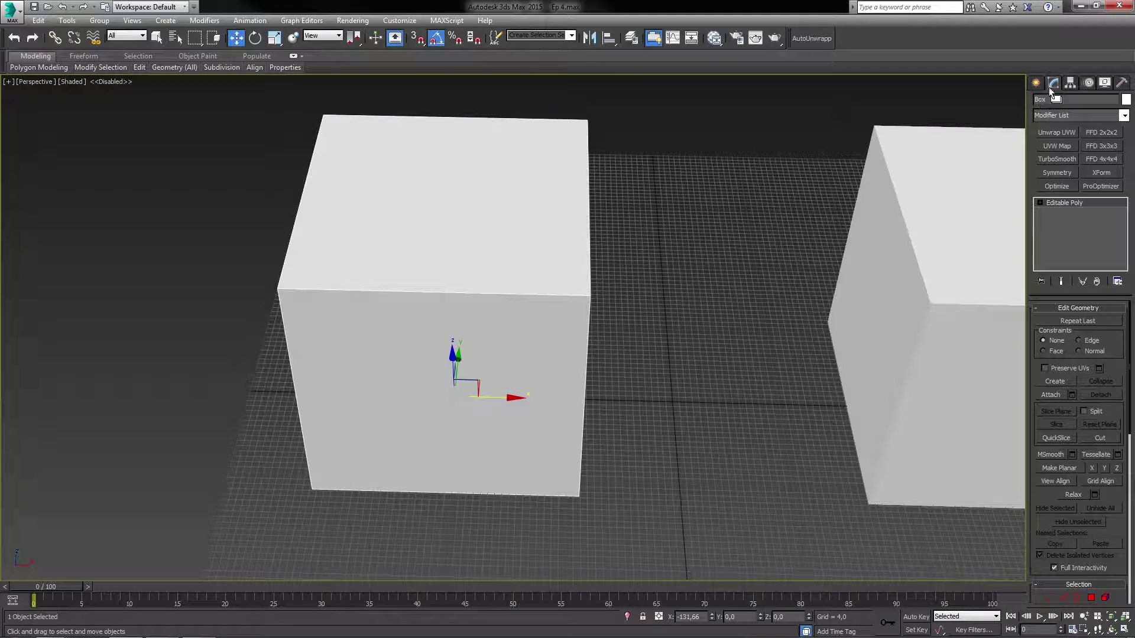
{"action": "left_click", "coordinate": [1077, 115]}
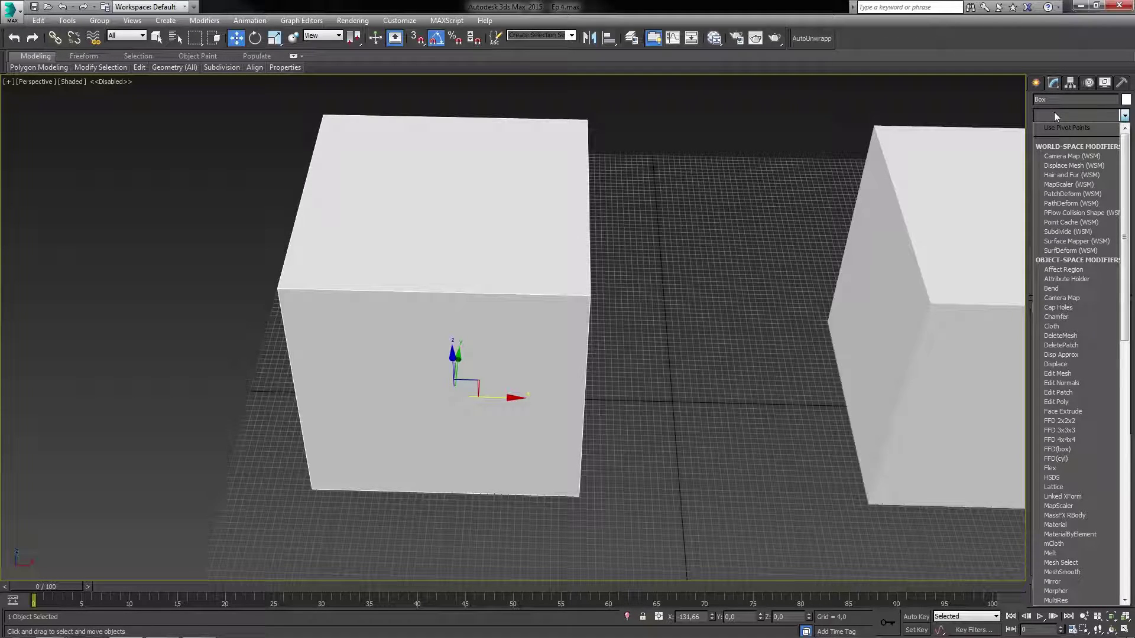
{"action": "left_click_drag", "start_coordinate": [1125, 209], "coordinate": [1124, 479]}
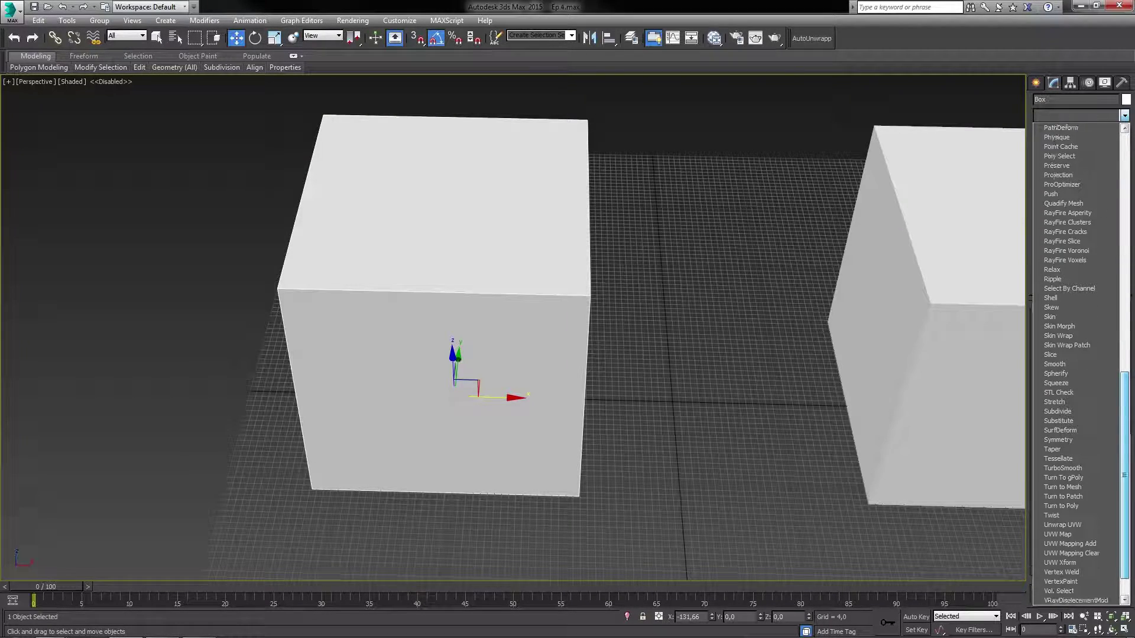
{"action": "scroll", "coordinate": [1077, 443], "scroll_direction": "down", "scroll_amount": 1}
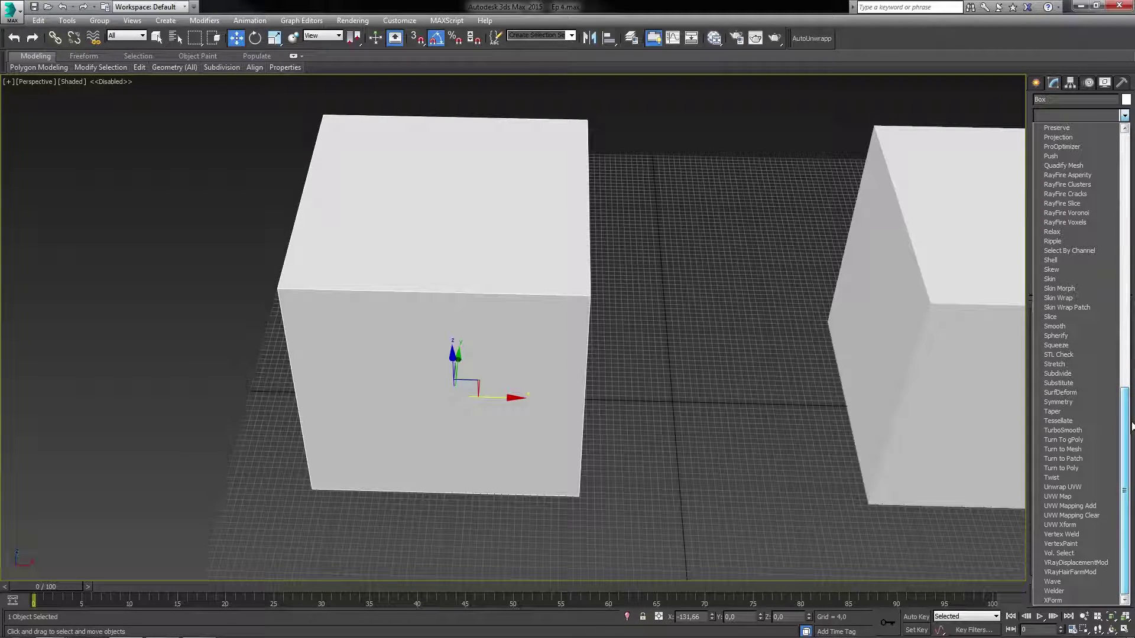
{"action": "left_click", "coordinate": [1074, 487]}
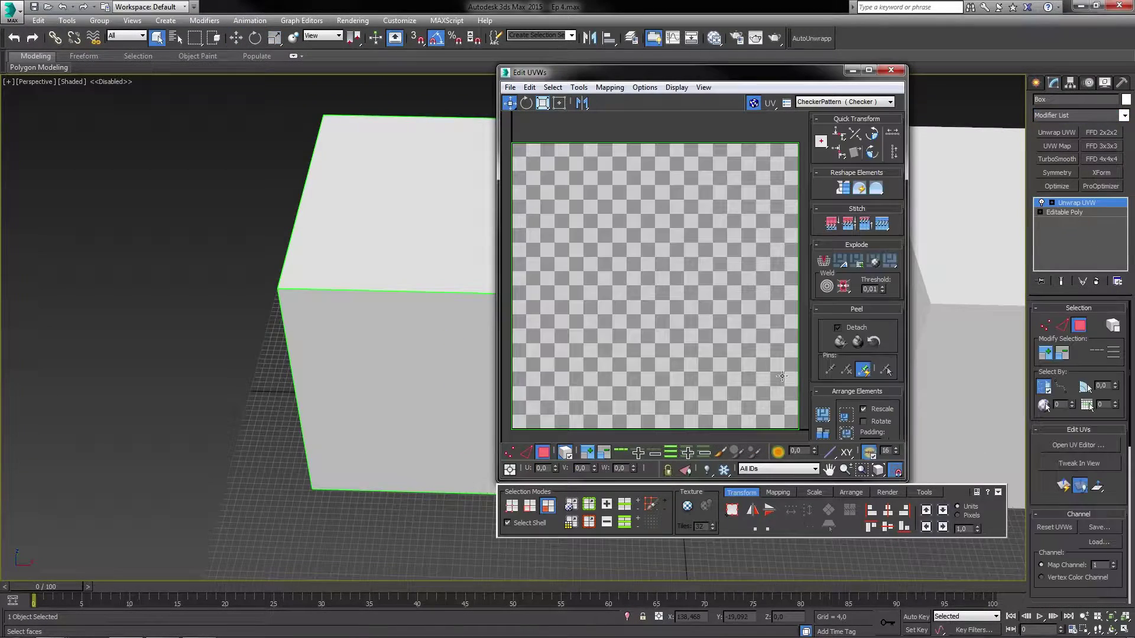
{"action": "left_click_drag", "start_coordinate": [577, 73], "coordinate": [665, 92]}
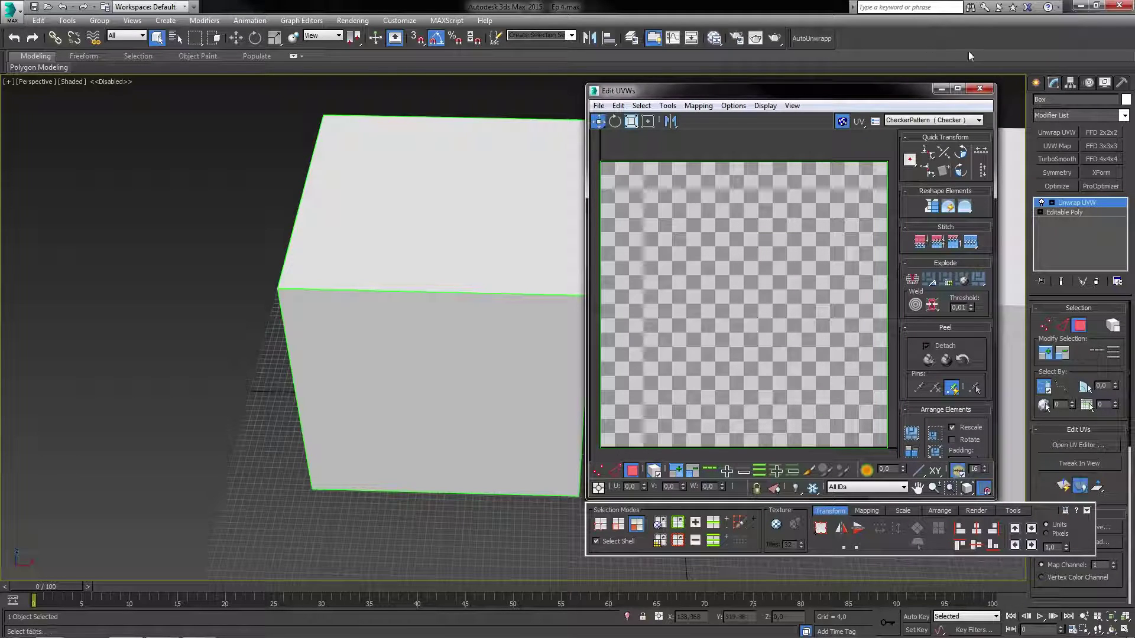
{"action": "left_click", "coordinate": [990, 90]}
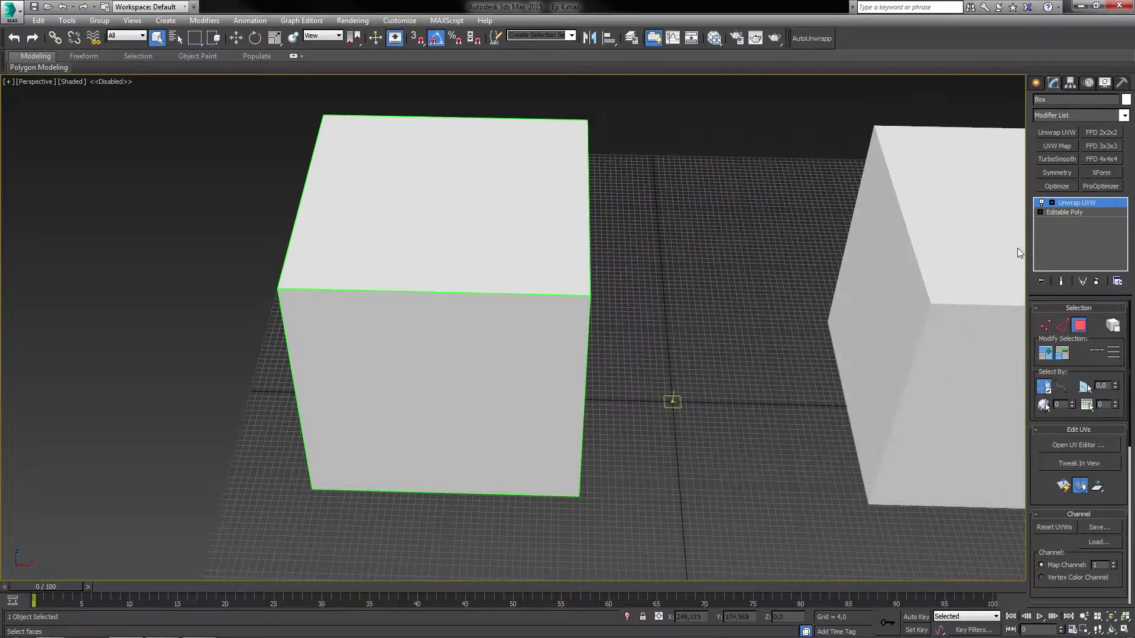
Reopen Edit UVWs from the Unwrap UVW rollout and close the floating PolyUnwrapper toolbar
{"action": "left_click", "coordinate": [1066, 447]}
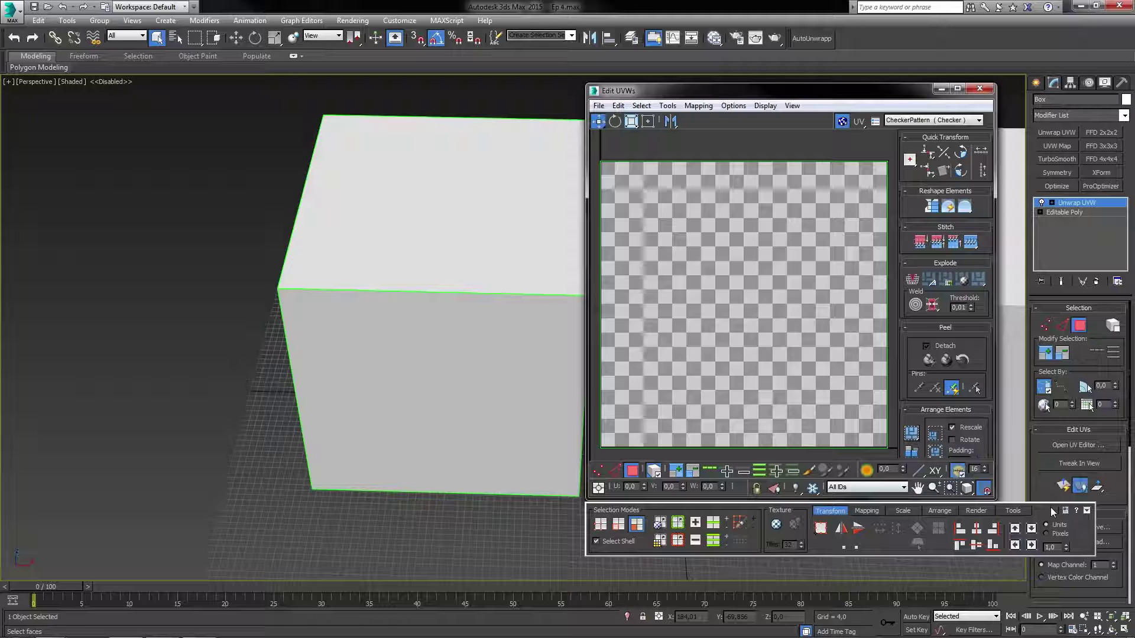
{"action": "left_click_drag", "start_coordinate": [1051, 507], "coordinate": [1095, 514]}
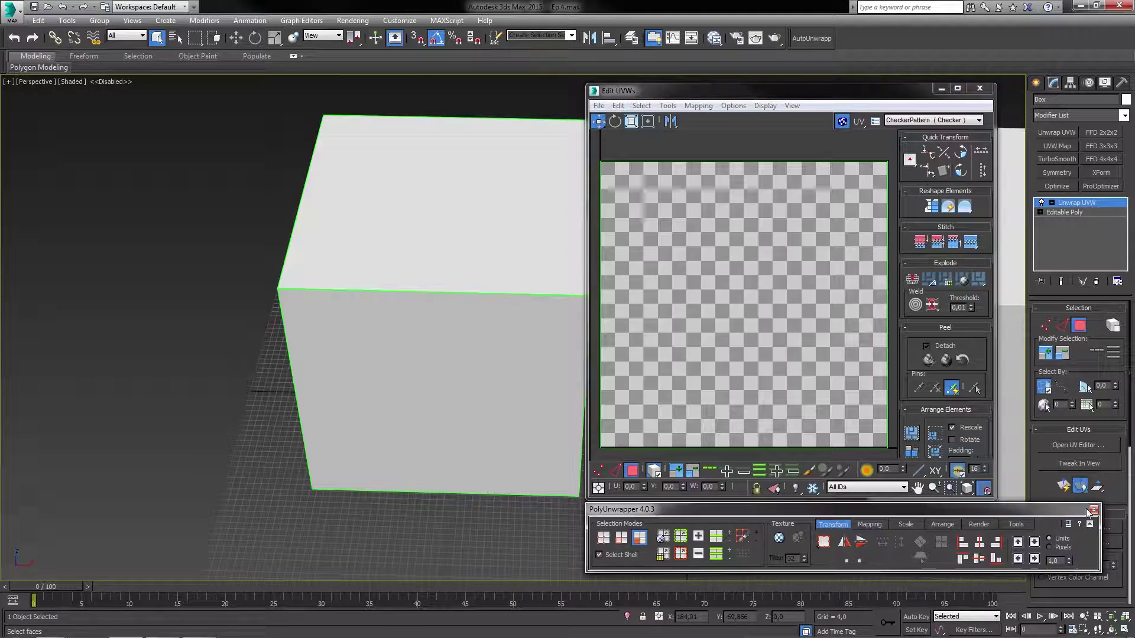
{"action": "left_click", "coordinate": [1093, 512]}
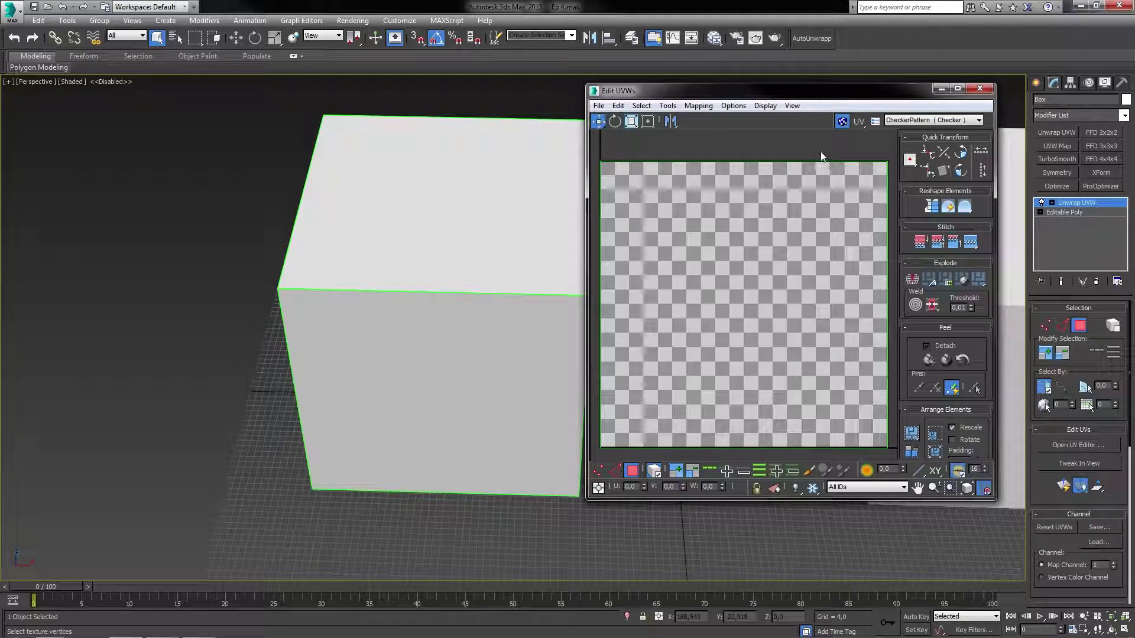
{"action": "left_click_drag", "start_coordinate": [792, 92], "coordinate": [805, 110]}
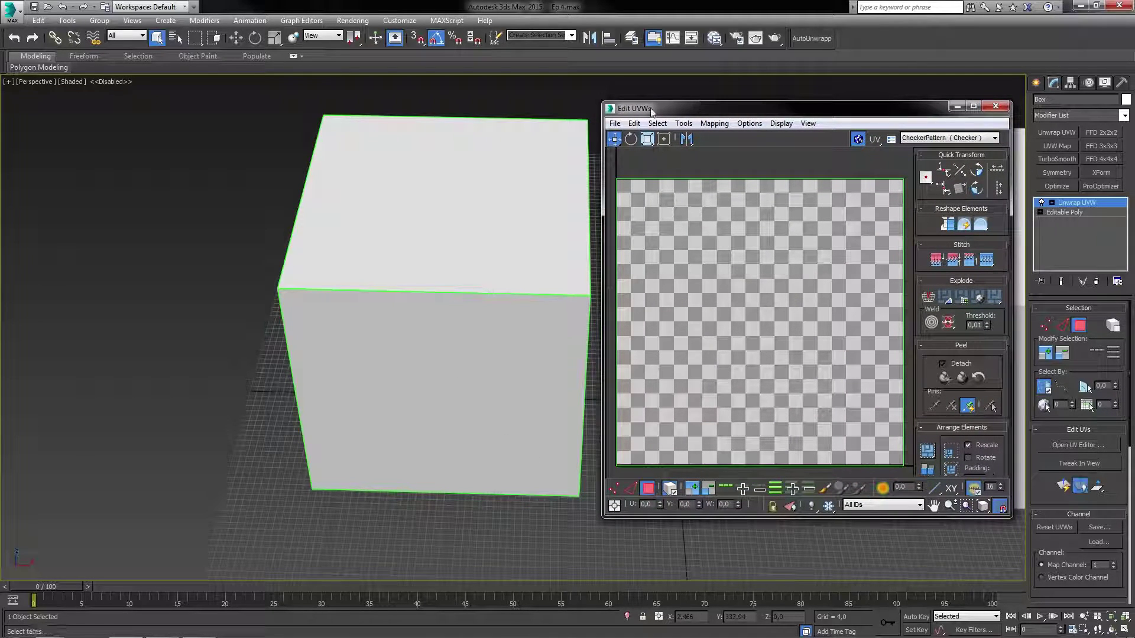
Maximize the Edit UVWs window, browse the File and View menus, and reach the Mapping menu
{"action": "double_click", "coordinate": [791, 111]}
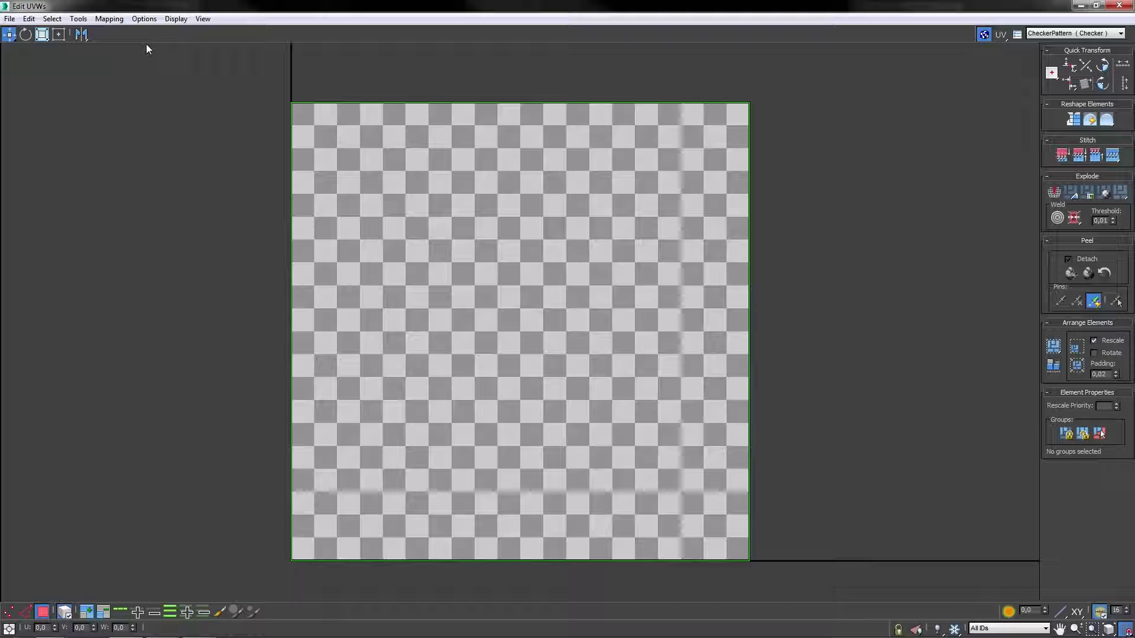
{"action": "left_click", "coordinate": [10, 19]}
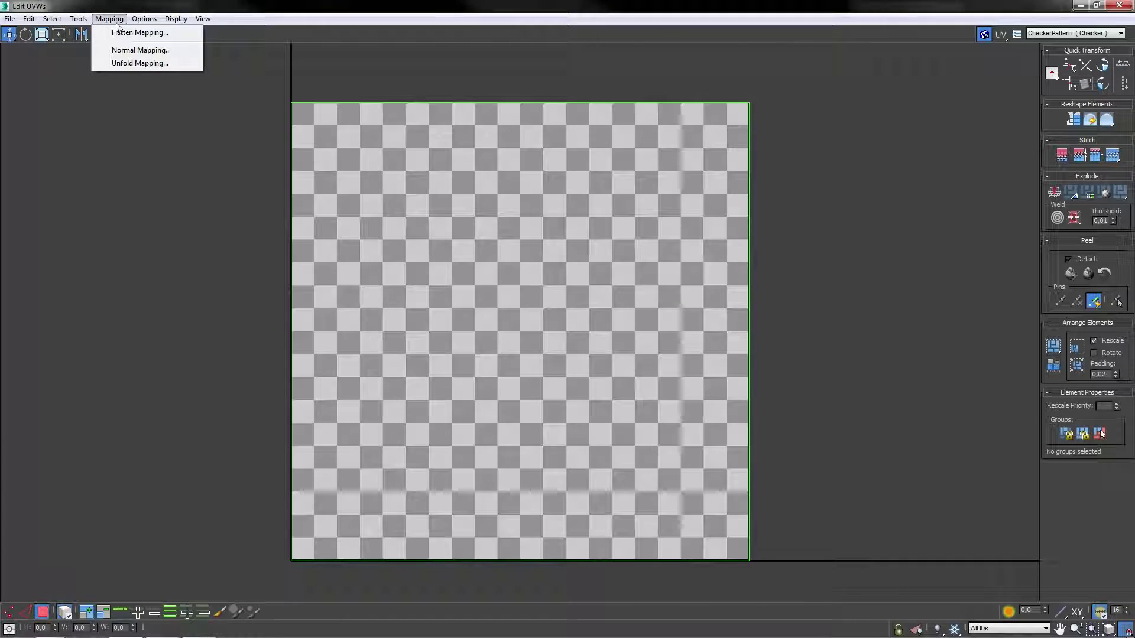
{"action": "left_click", "coordinate": [203, 19]}
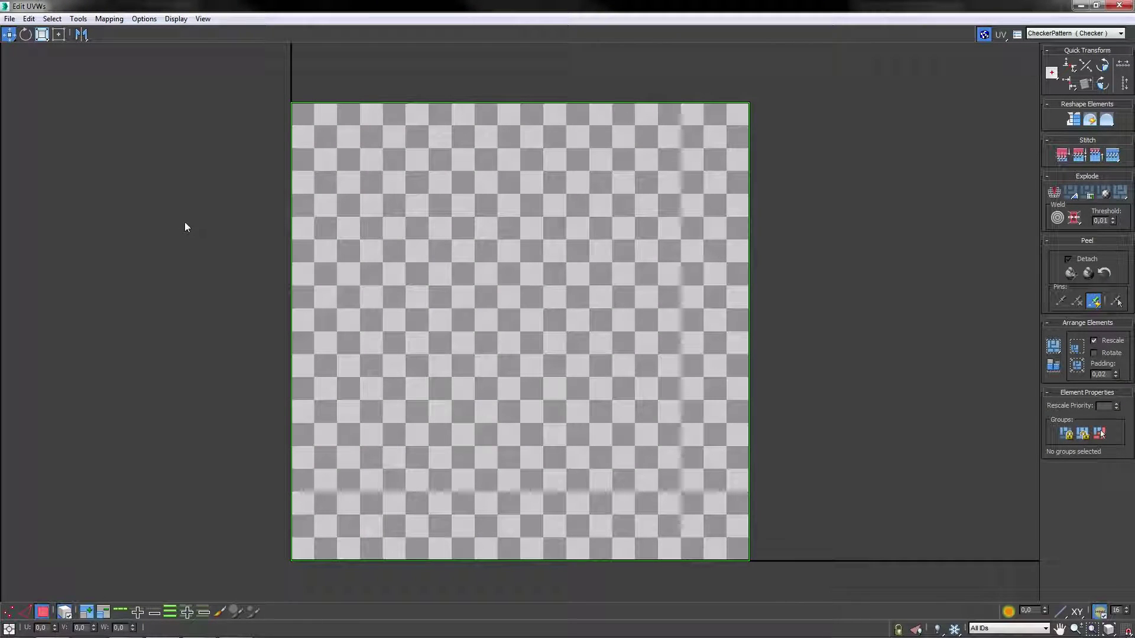
{"action": "left_click", "coordinate": [109, 18]}
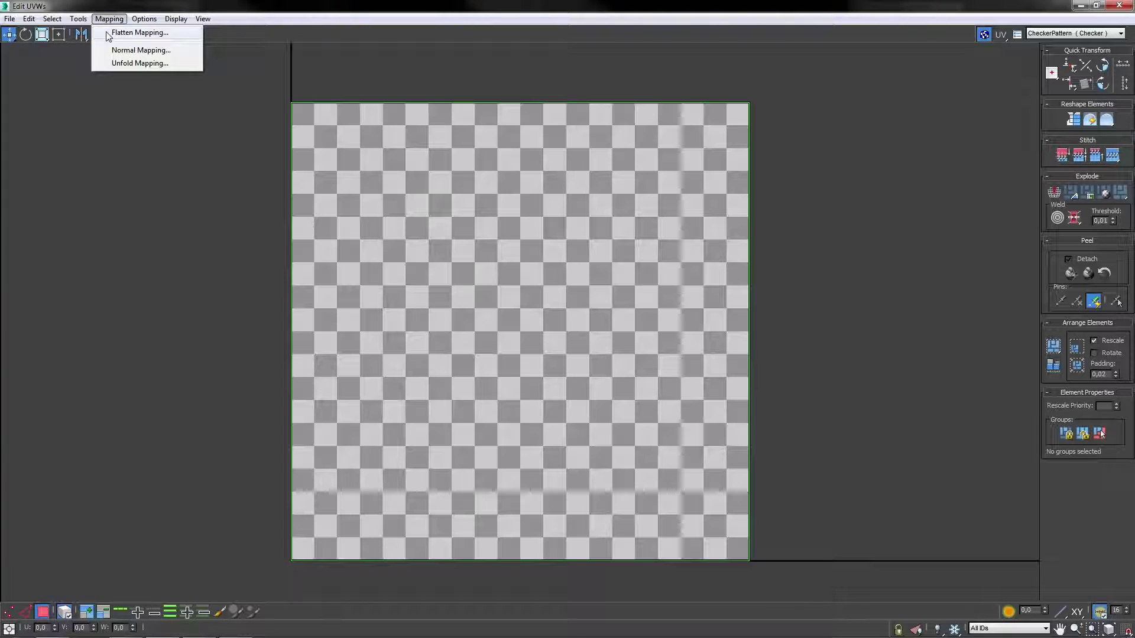
Apply Flatten Mapping with default settings, then marquee-check the face islands and deselect
{"action": "left_click", "coordinate": [137, 33]}
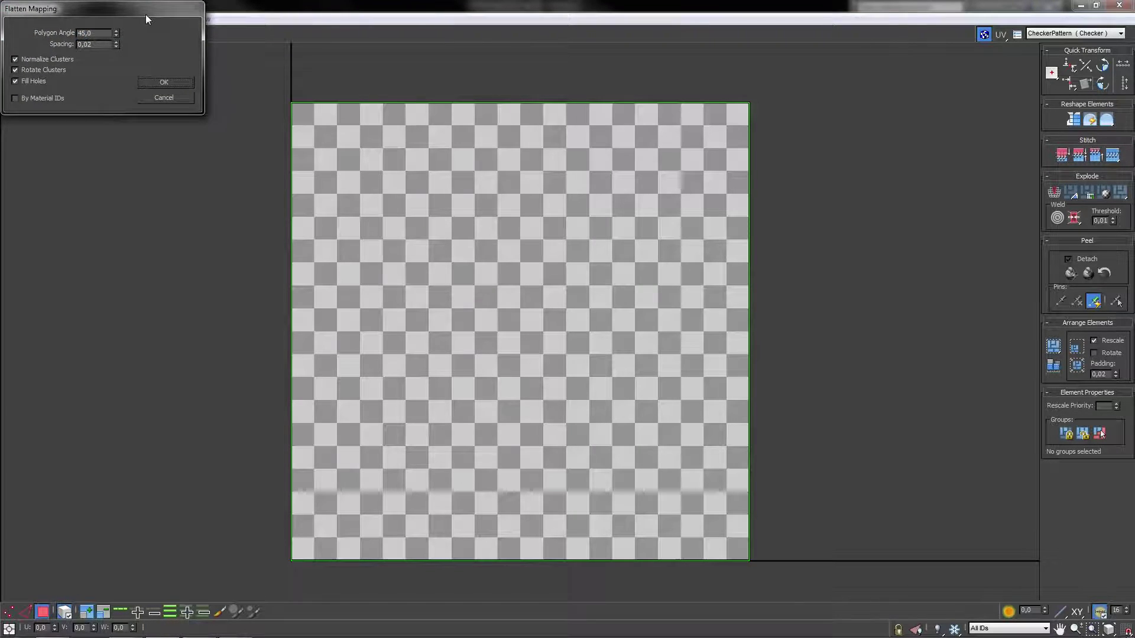
{"action": "left_click_drag", "start_coordinate": [146, 14], "coordinate": [194, 169]}
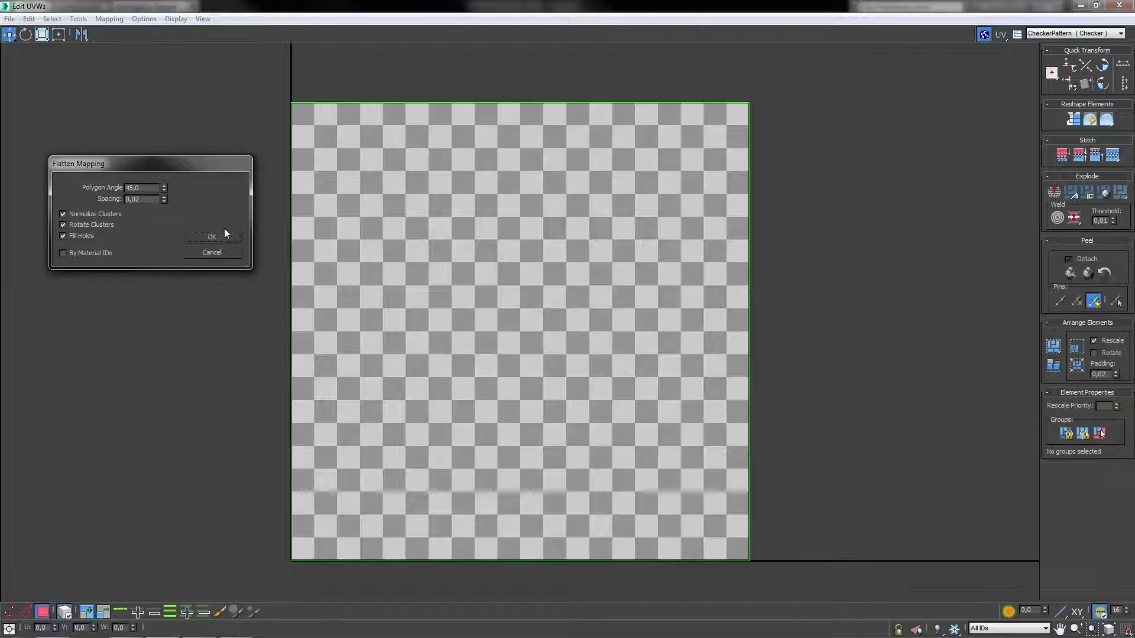
{"action": "left_click", "coordinate": [212, 236]}
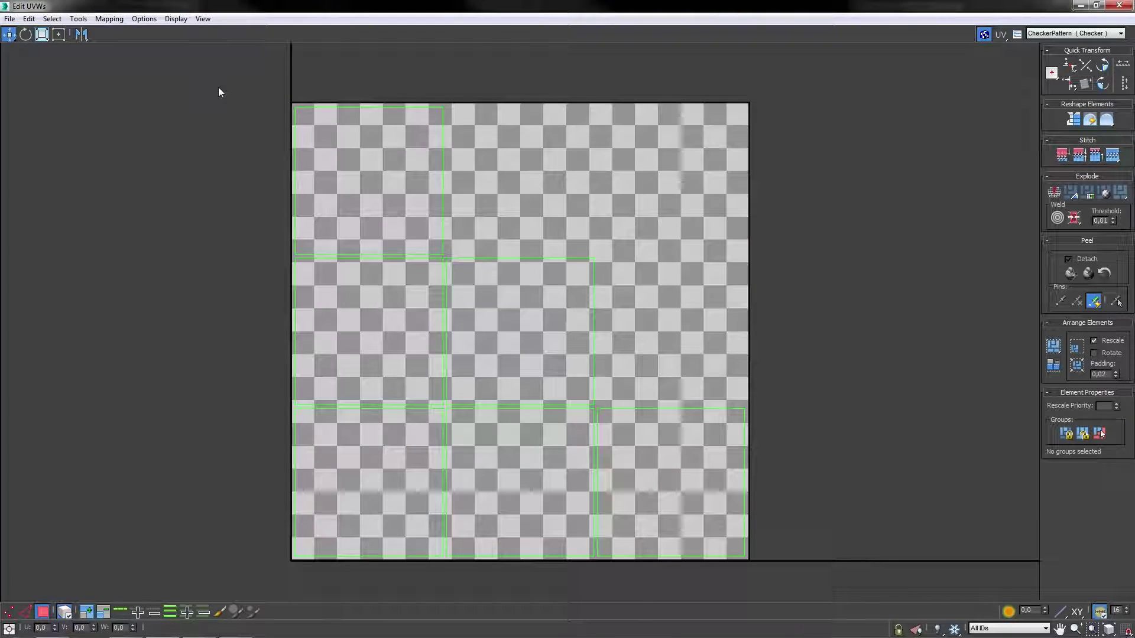
{"action": "left_click_drag", "start_coordinate": [218, 87], "coordinate": [791, 563]}
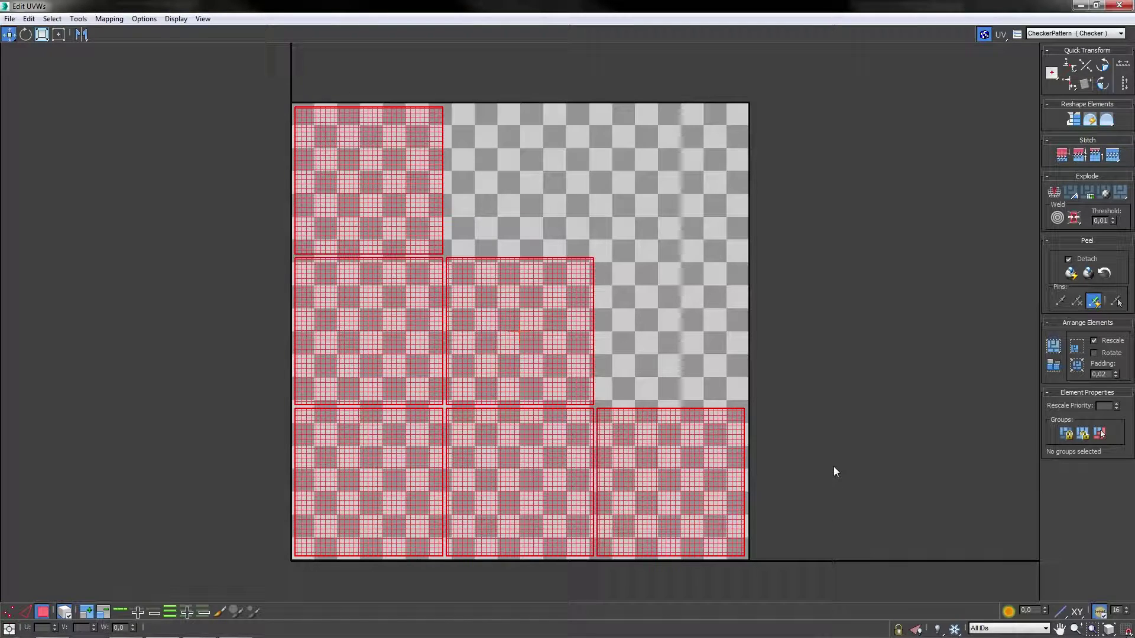
{"action": "left_click", "coordinate": [831, 390]}
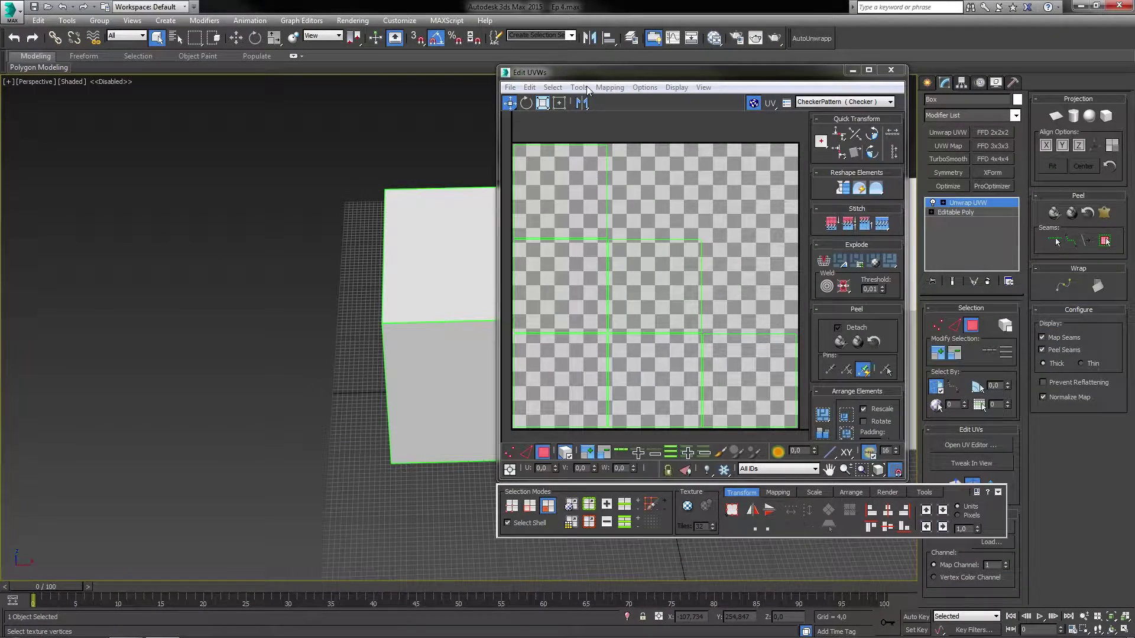
Render a UVW template from the Tools menu at the default 1024 × 1024 size
{"action": "left_click", "coordinate": [581, 87]}
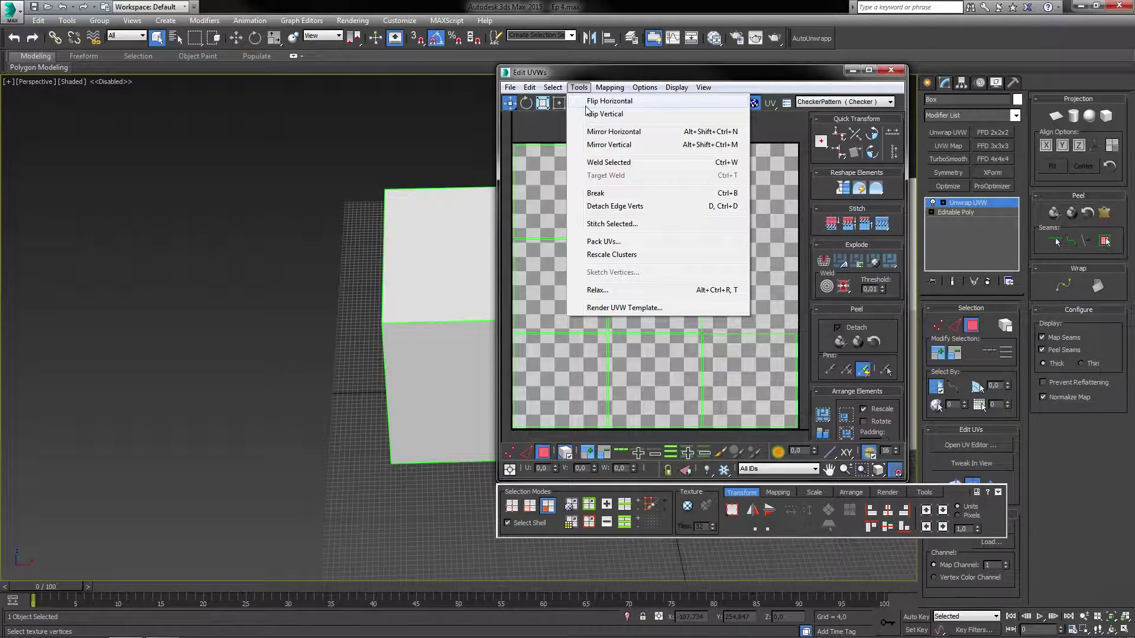
{"action": "left_click", "coordinate": [624, 307]}
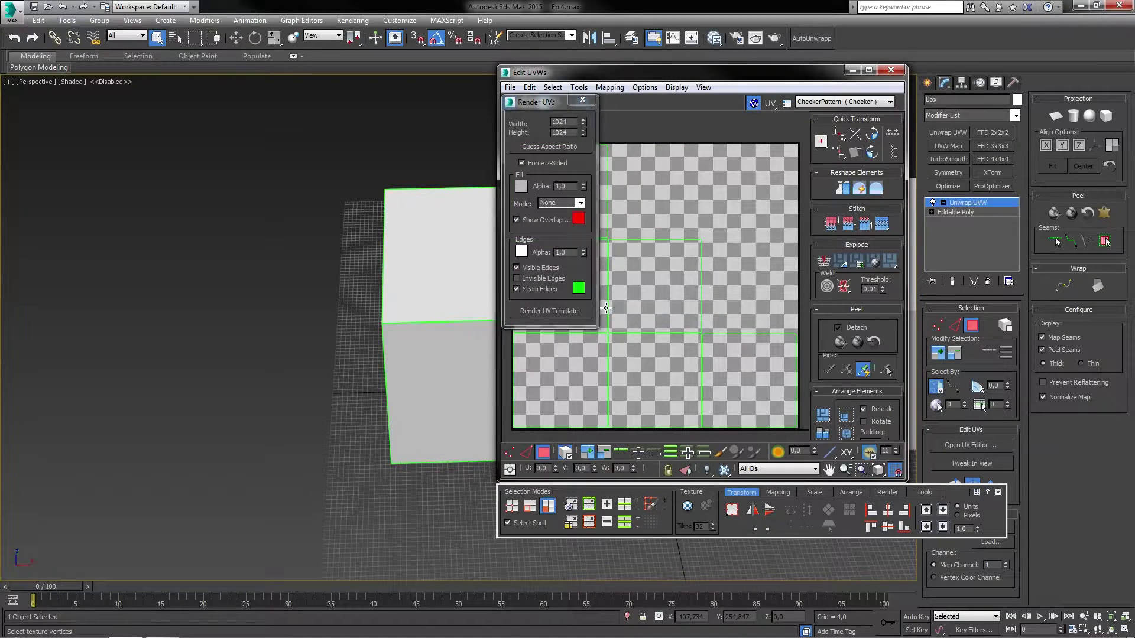
{"action": "left_click_drag", "start_coordinate": [545, 103], "coordinate": [677, 142]}
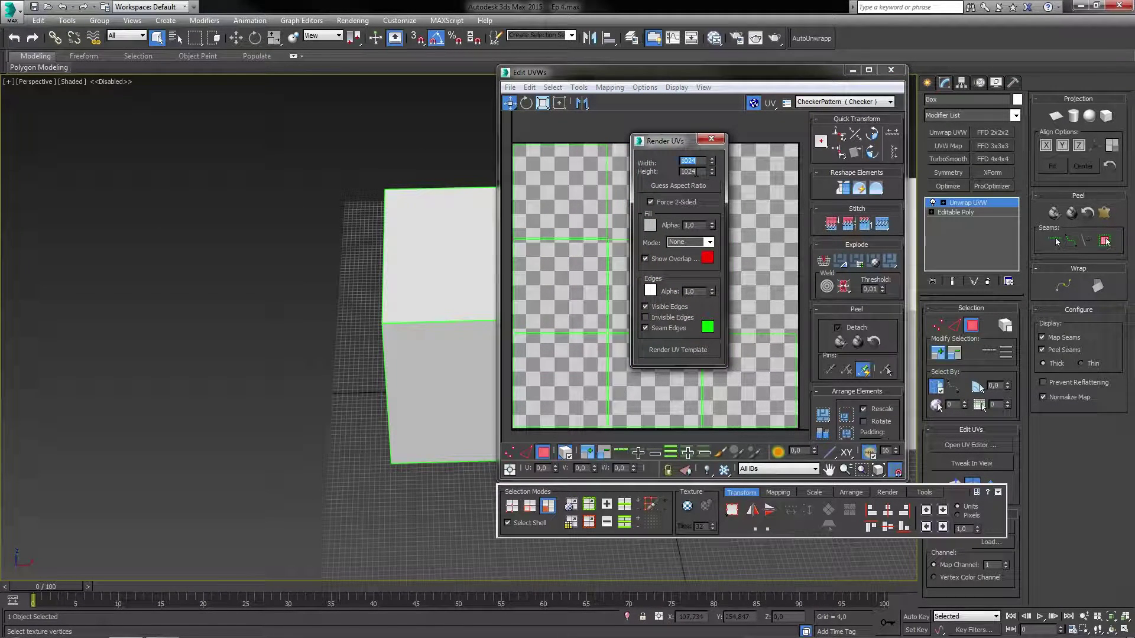
{"action": "double_click", "coordinate": [689, 171]}
{"action": "left_click", "coordinate": [669, 349]}
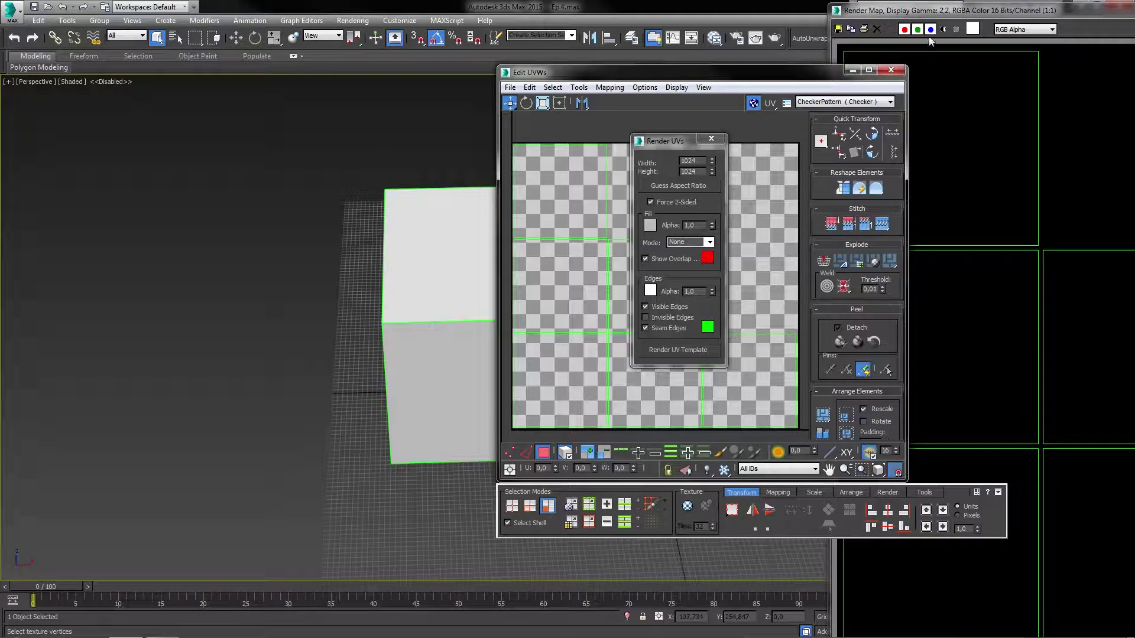
Save the rendered template to Skrivbord as Box_Texture.png, accepting the PNG configuration
{"action": "left_click_drag", "start_coordinate": [957, 16], "coordinate": [475, 20]}
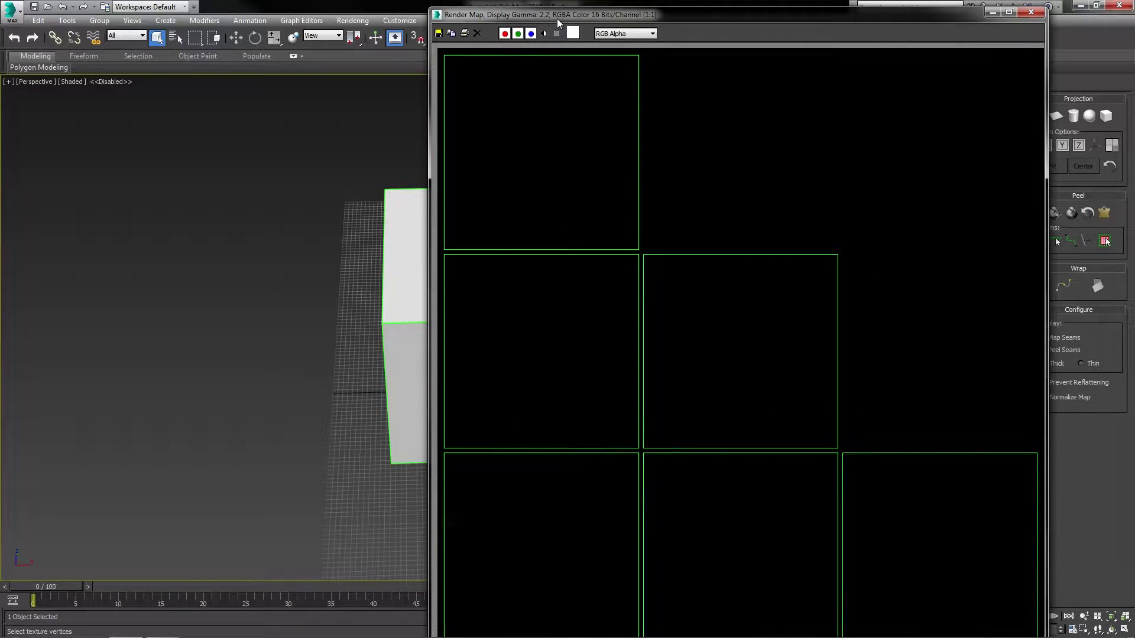
{"action": "left_click", "coordinate": [438, 40]}
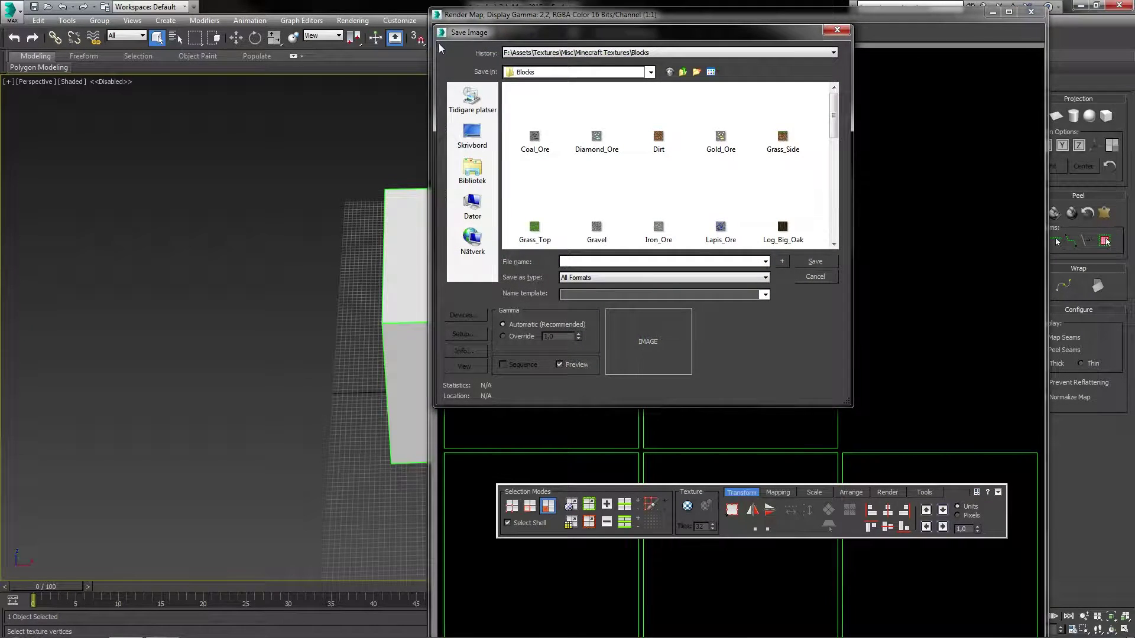
{"action": "left_click", "coordinate": [472, 209]}
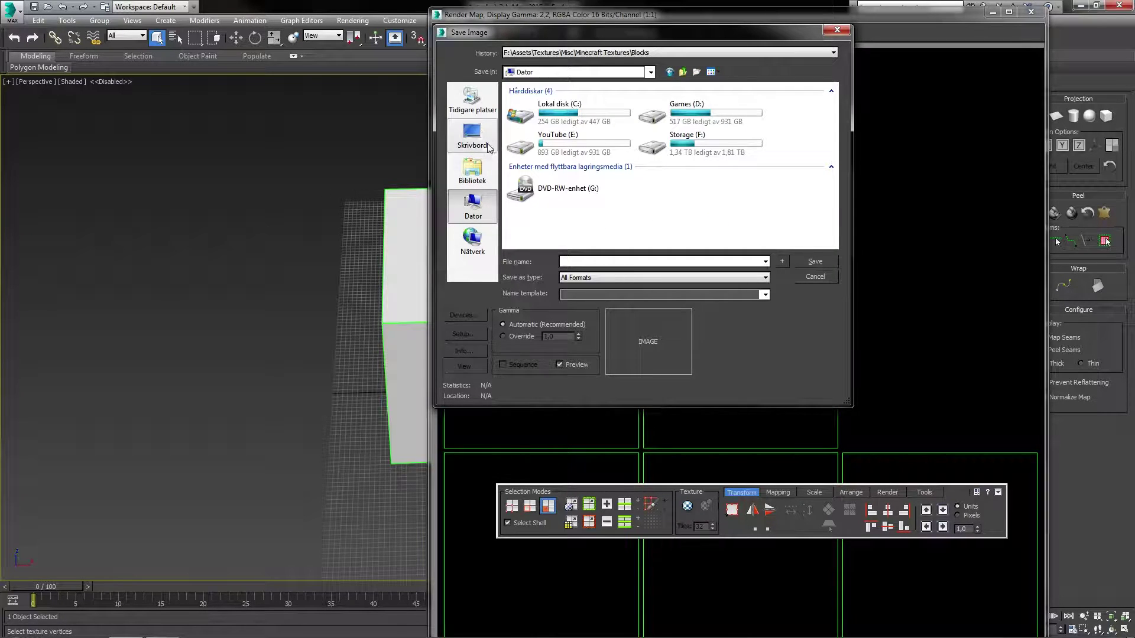
{"action": "left_click", "coordinate": [482, 137]}
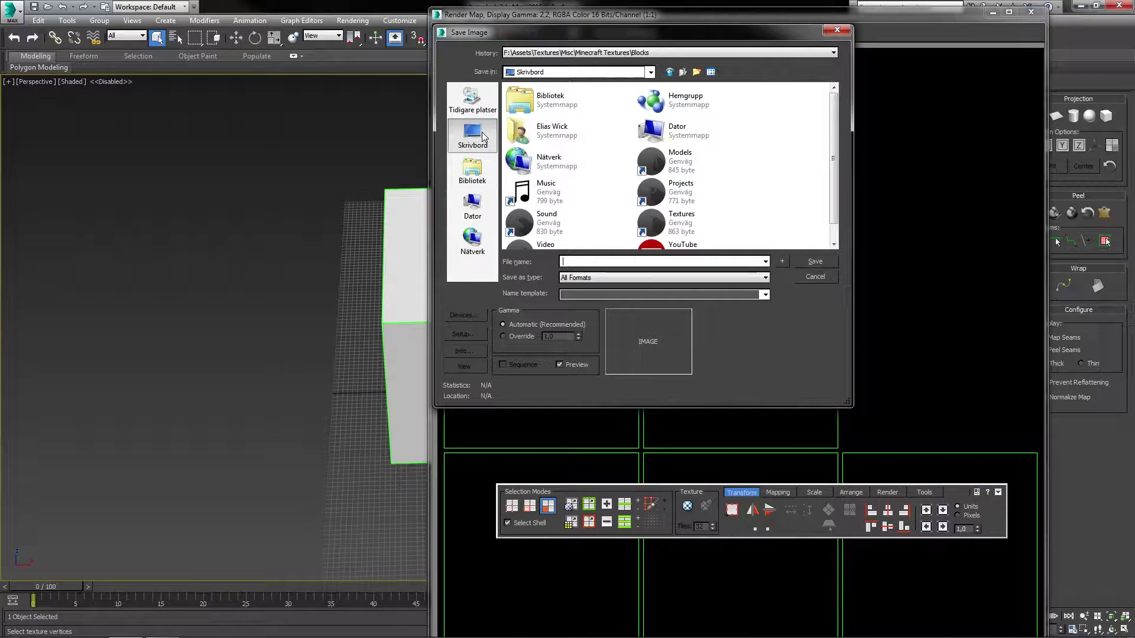
{"action": "left_click", "coordinate": [733, 260]}
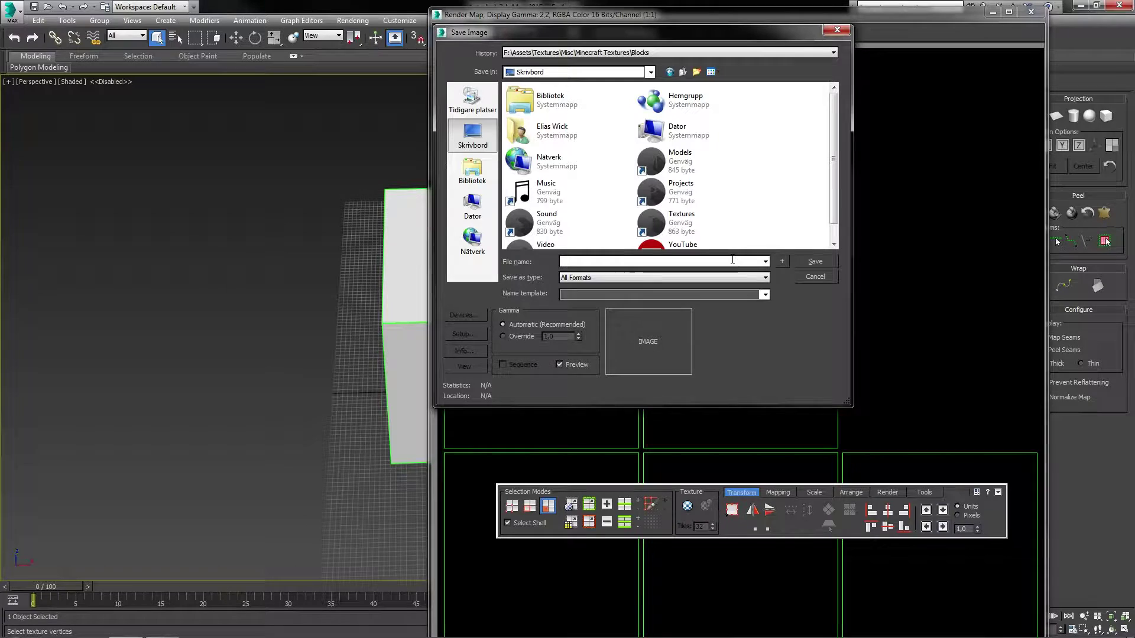
{"action": "type", "text": "Box_T"}
{"action": "type", "text": "exture"}
{"action": "left_click", "coordinate": [682, 276]}
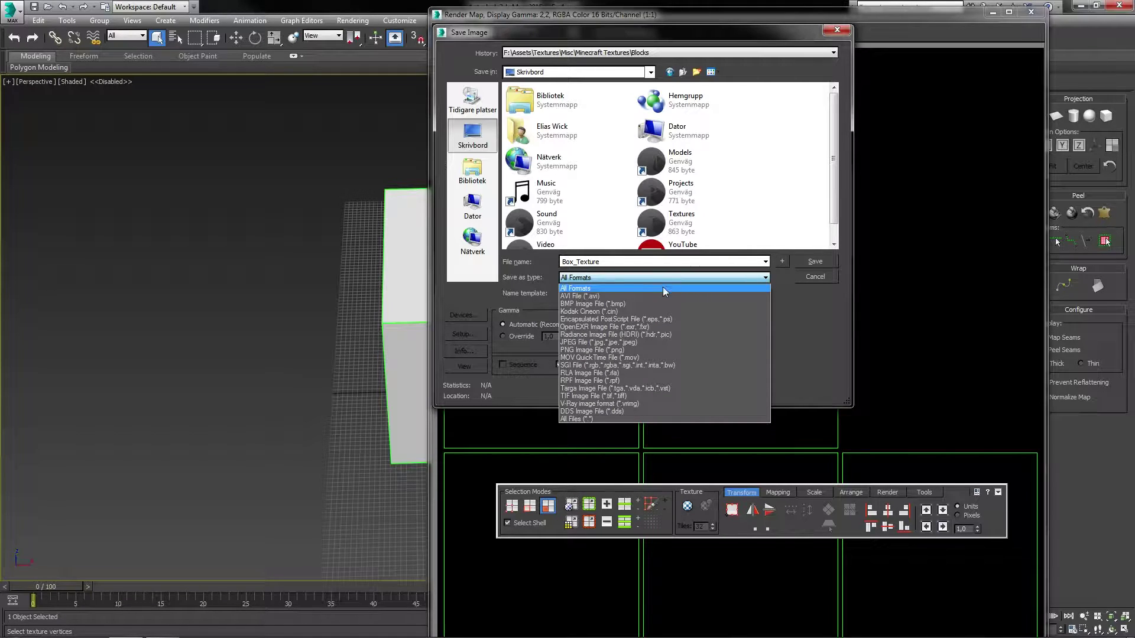
{"action": "left_click", "coordinate": [589, 348]}
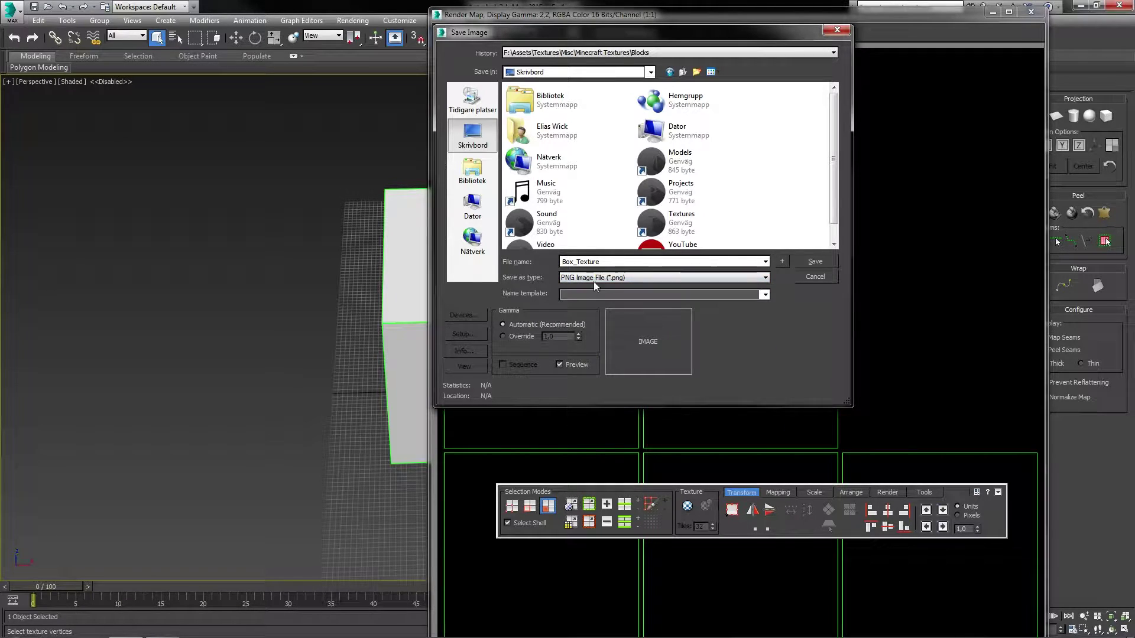
{"action": "left_click", "coordinate": [593, 278]}
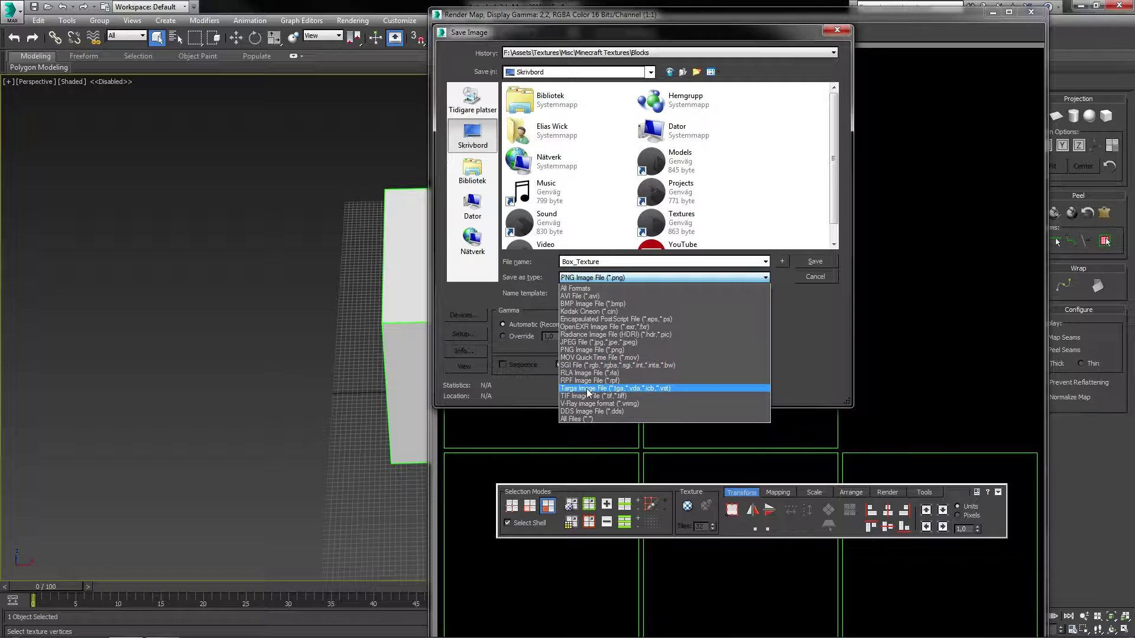
{"action": "left_click", "coordinate": [769, 281]}
{"action": "left_click", "coordinate": [814, 261]}
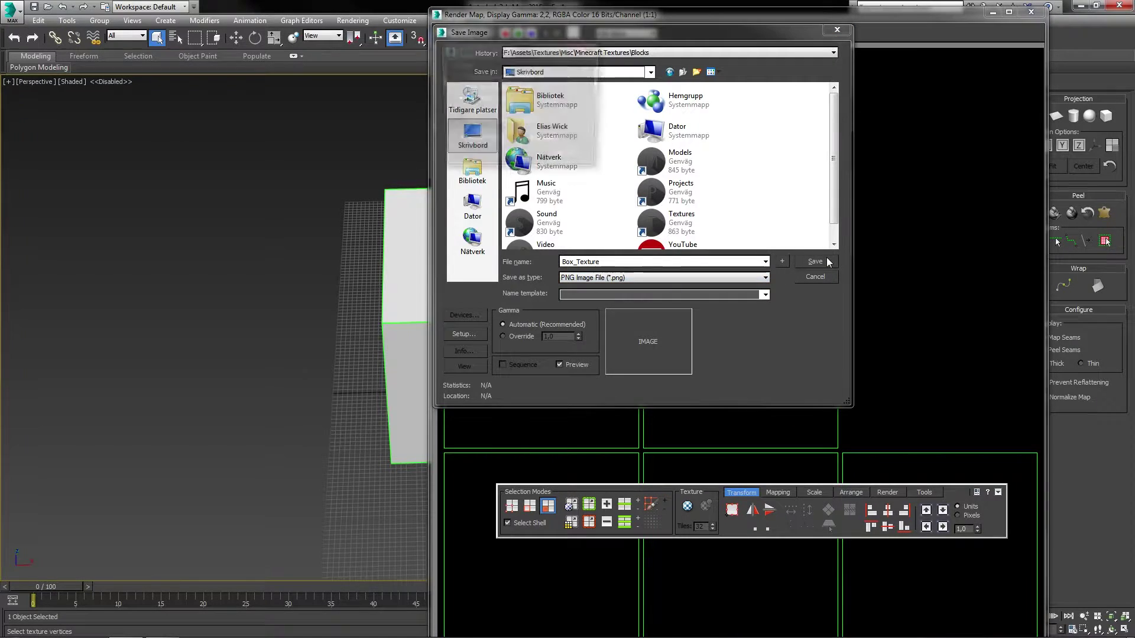
{"action": "left_click", "coordinate": [516, 159]}
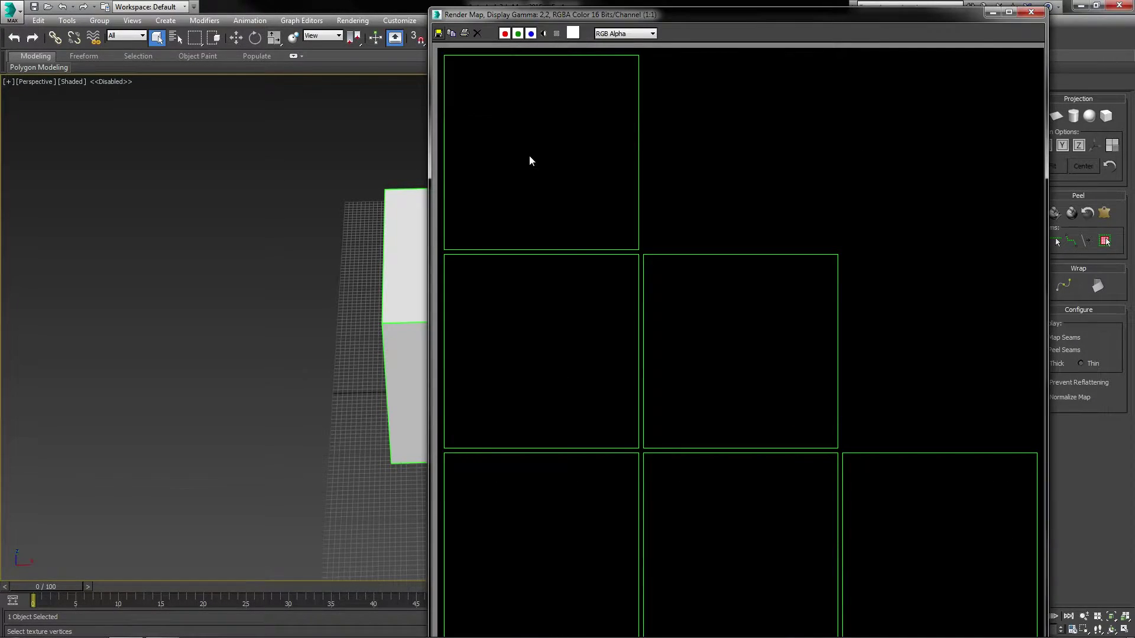
Close the render windows, keep Generate Mapping Coords. on, and add Unwrap UVW to Box Alternative 2
{"action": "left_click", "coordinate": [1030, 13]}
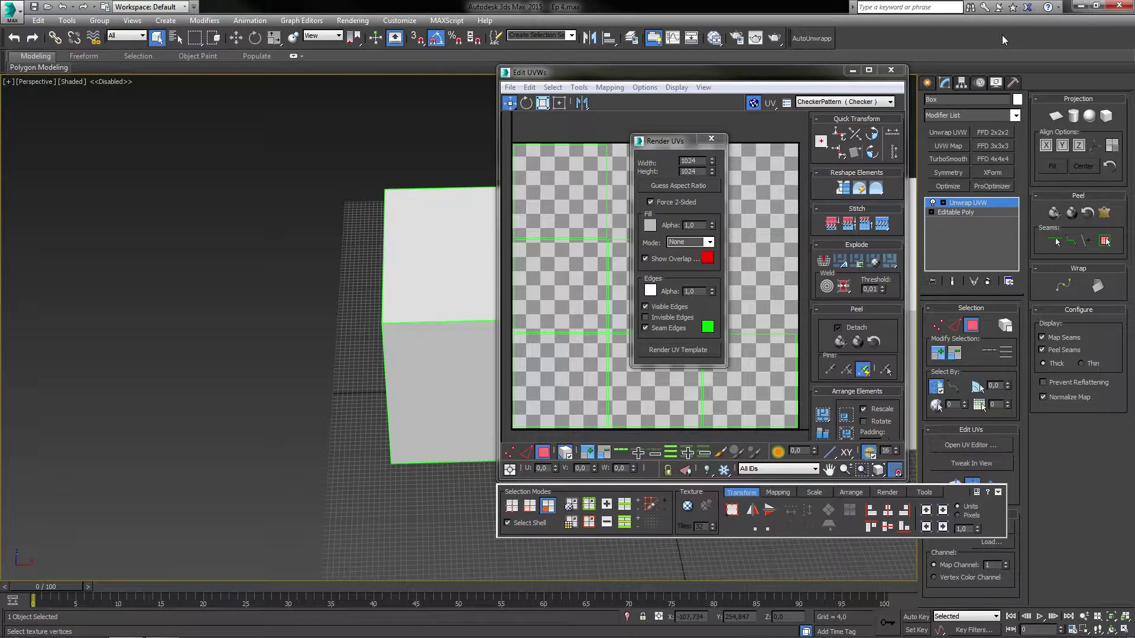
{"action": "left_click", "coordinate": [712, 140]}
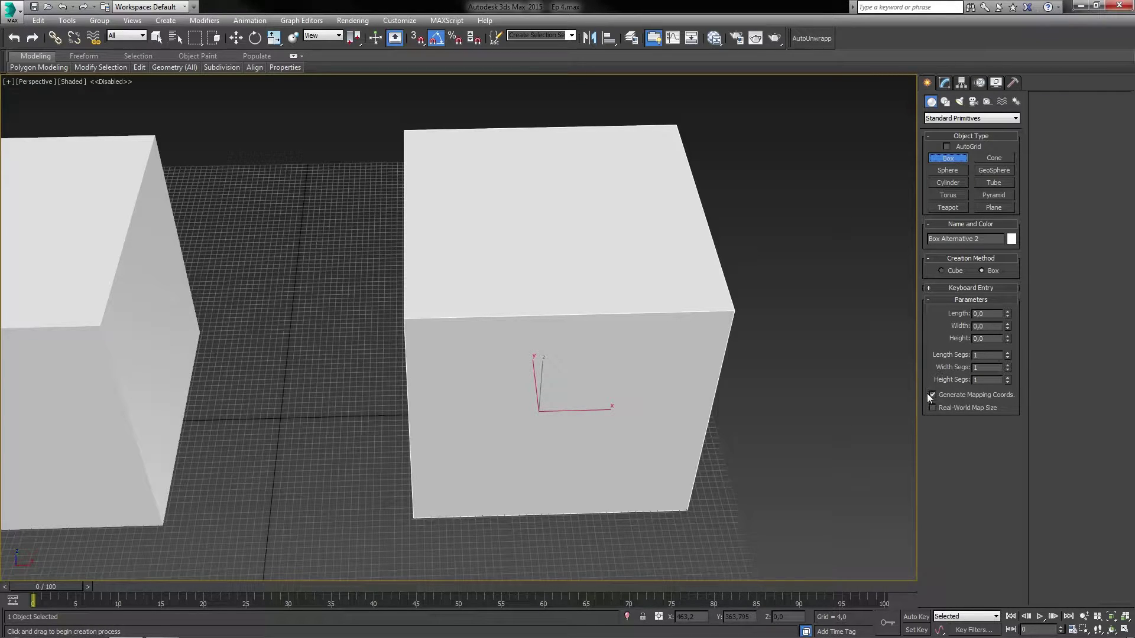
{"action": "left_click", "coordinate": [931, 395]}
{"action": "left_click", "coordinate": [931, 397]}
{"action": "left_click", "coordinate": [945, 84]}
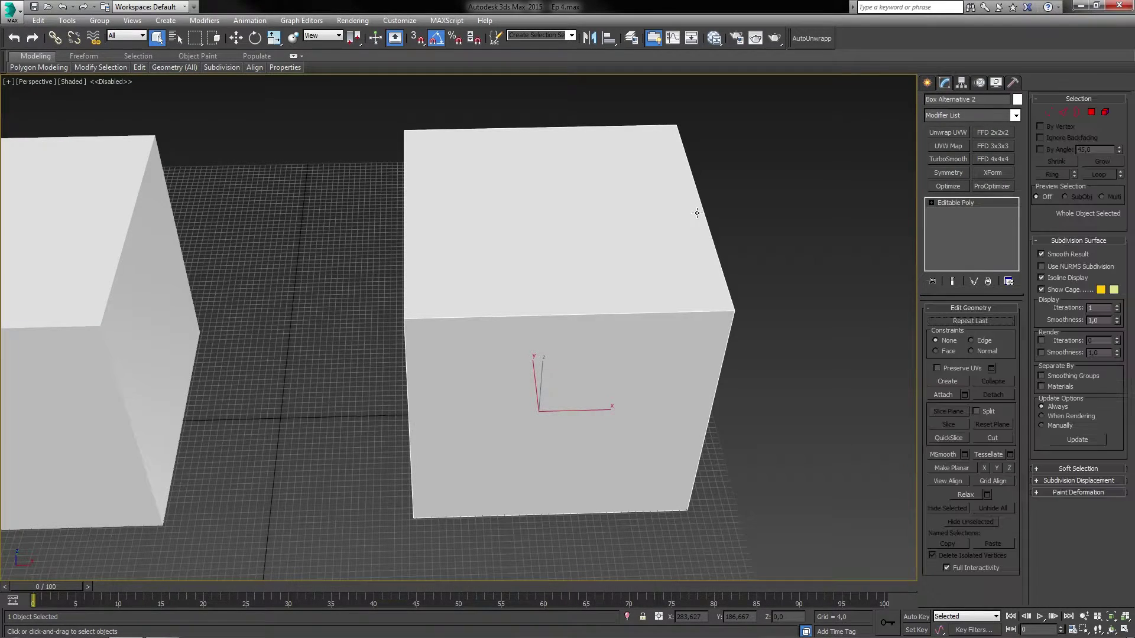
{"action": "left_click", "coordinate": [950, 134]}
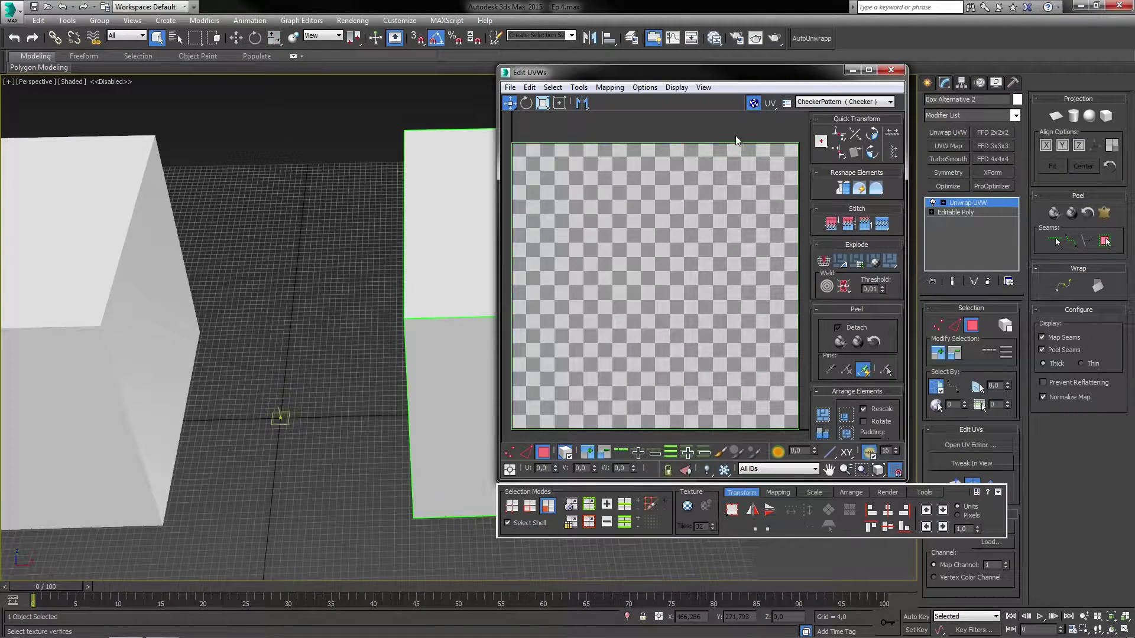
Maximize Box Alternative 2's UV editor, close PolyUnwrapper, and frame its single UV square
{"action": "left_click_drag", "start_coordinate": [706, 72], "coordinate": [712, 16]}
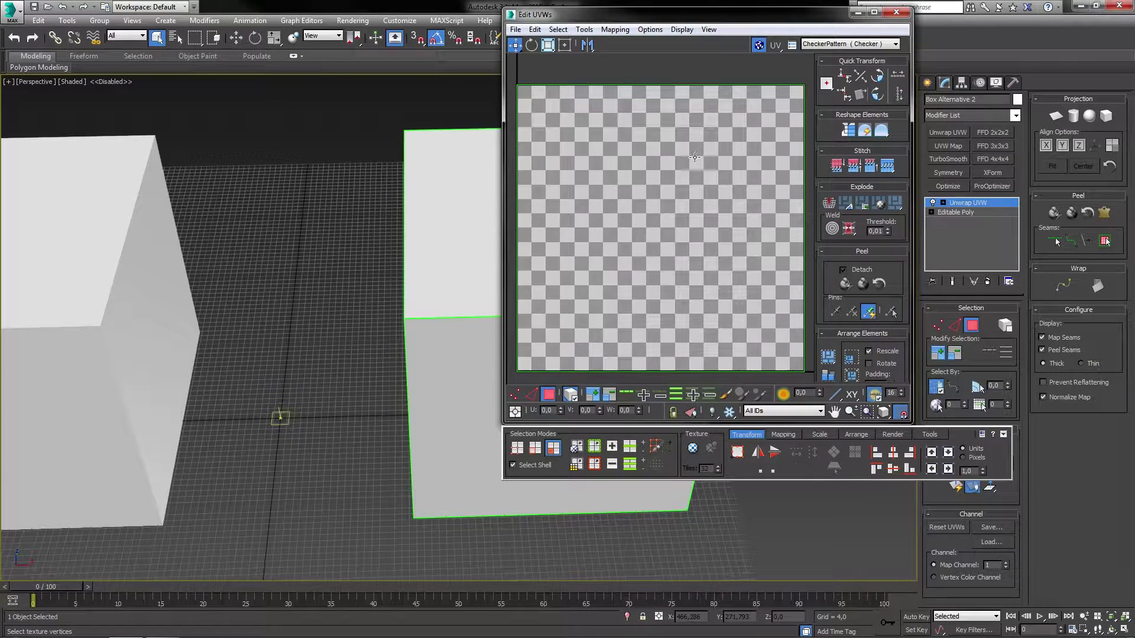
{"action": "double_click", "coordinate": [754, 15]}
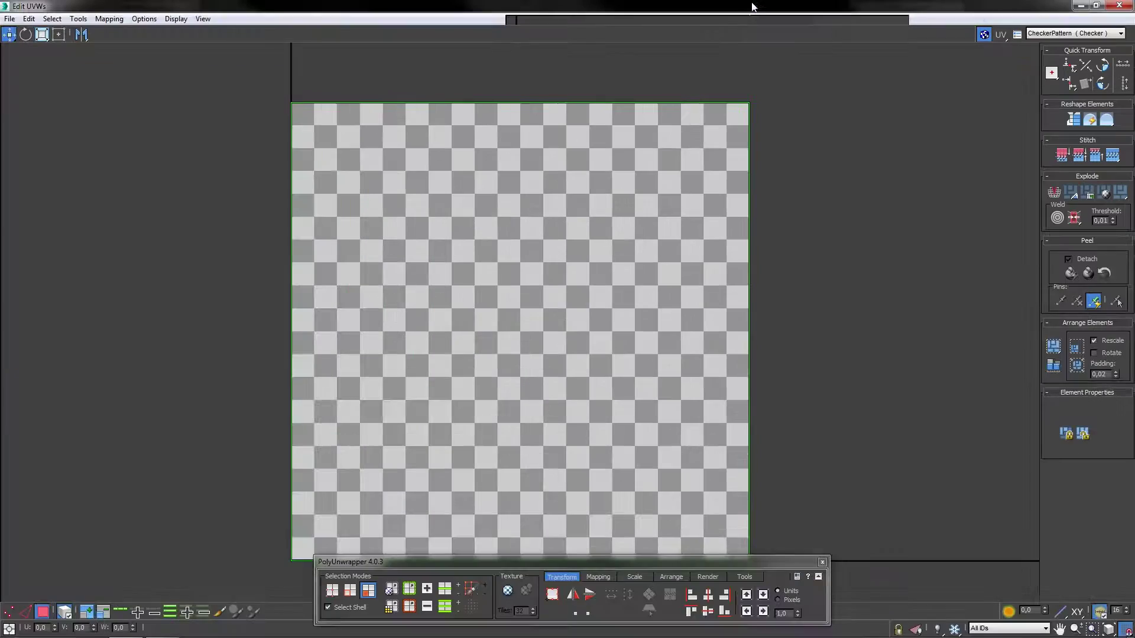
{"action": "left_click", "coordinate": [824, 562]}
{"action": "scroll", "coordinate": [290, 85], "scroll_direction": "up", "scroll_amount": 4}
{"action": "scroll", "coordinate": [302, 116], "scroll_direction": "up", "scroll_amount": 4}
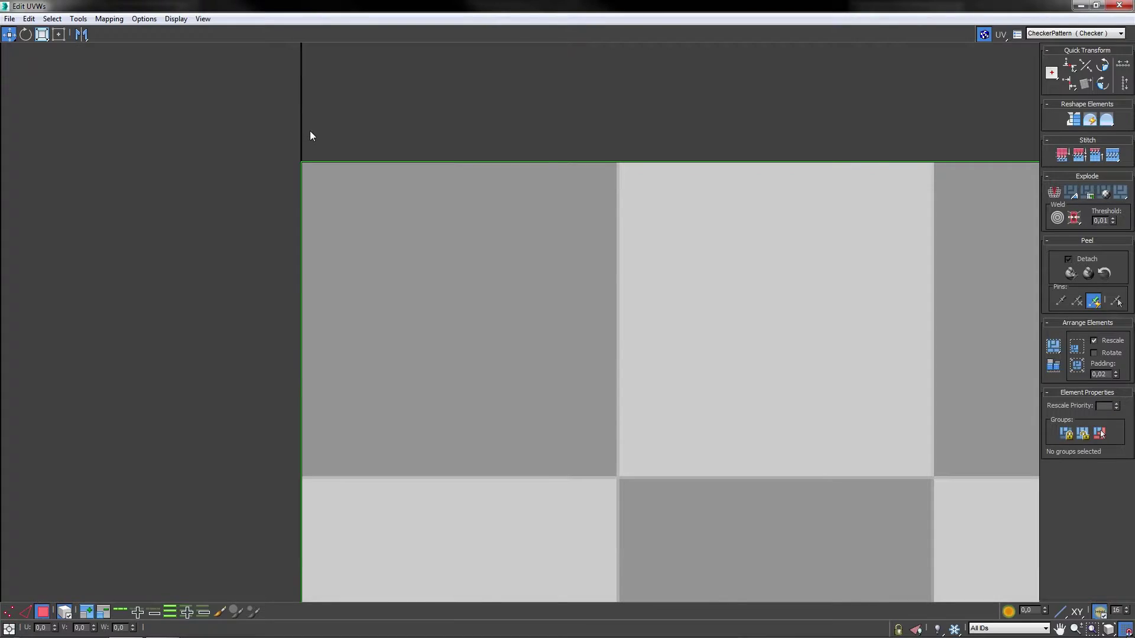
{"action": "key", "text": "ctrl+a"}
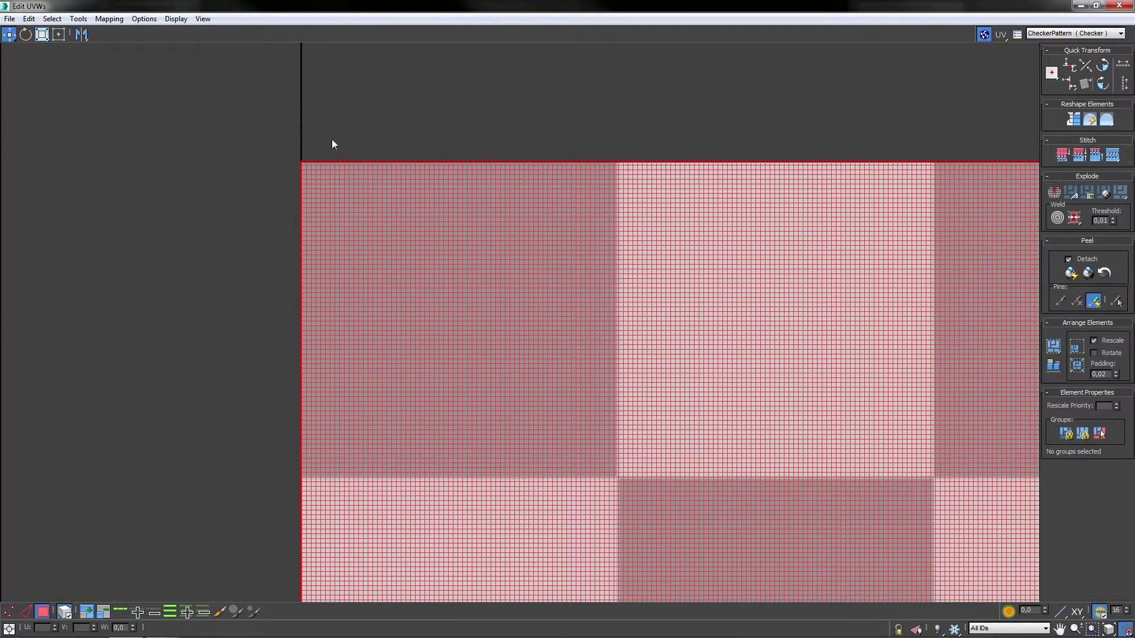
{"action": "left_click", "coordinate": [333, 143]}
{"action": "scroll", "coordinate": [390, 228], "scroll_direction": "down", "scroll_amount": 3}
{"action": "mouse_move", "coordinate": [588, 249]}
{"action": "middle_mouse_down"}
{"action": "mouse_move", "coordinate": [474, 197]}
{"action": "mouse_move", "coordinate": [740, 180]}
{"action": "middle_mouse_up"}
{"action": "scroll", "coordinate": [741, 180], "scroll_direction": "up", "scroll_amount": 2}
{"action": "scroll", "coordinate": [741, 179], "scroll_direction": "down", "scroll_amount": 1}
{"action": "scroll", "coordinate": [710, 84], "scroll_direction": "up", "scroll_amount": 2}
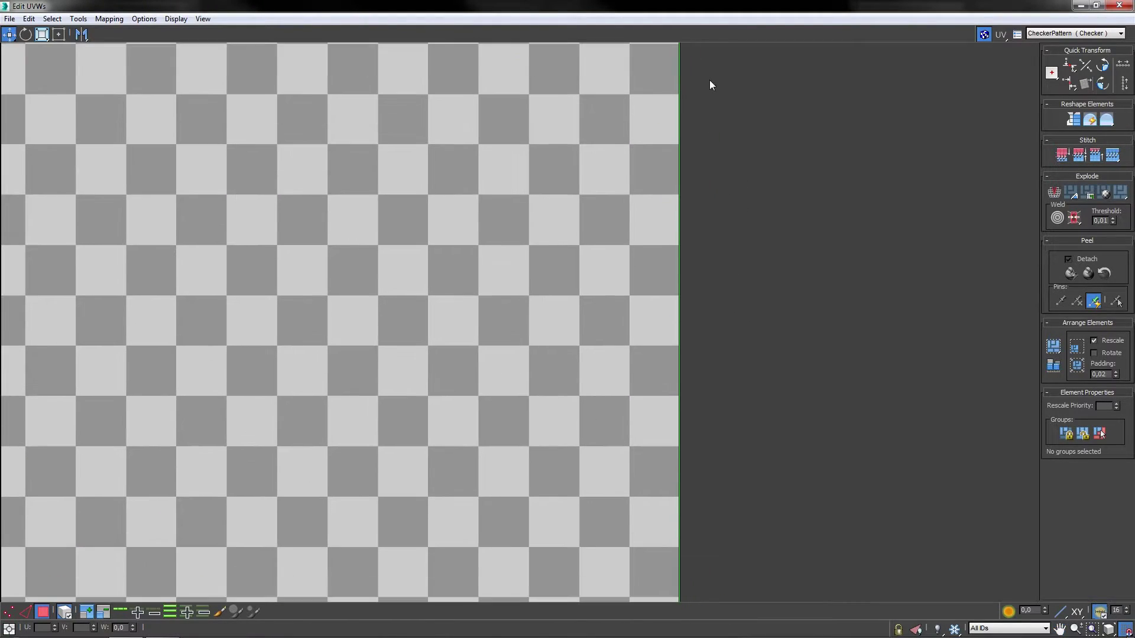
{"action": "scroll", "coordinate": [684, 426], "scroll_direction": "up", "scroll_amount": 2}
{"action": "scroll", "coordinate": [692, 554], "scroll_direction": "up", "scroll_amount": 2}
{"action": "scroll", "coordinate": [698, 561], "scroll_direction": "up", "scroll_amount": 3}
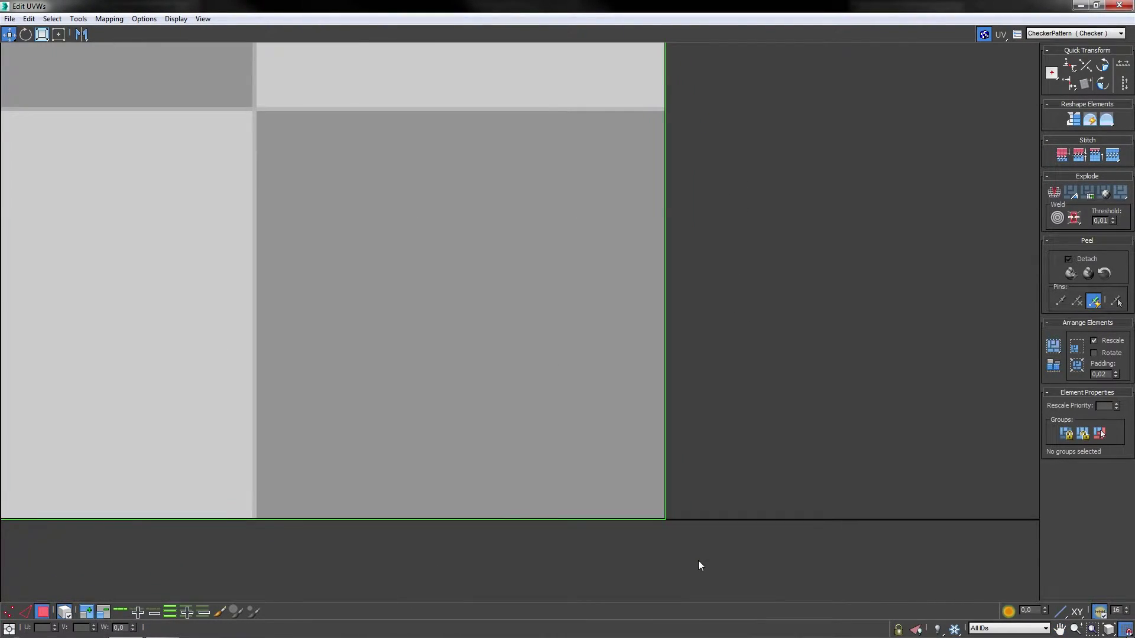
{"action": "scroll", "coordinate": [698, 561], "scroll_direction": "down", "scroll_amount": 5}
{"action": "middle_click_drag", "start_coordinate": [416, 497], "coordinate": [539, 458]}
{"action": "scroll", "coordinate": [540, 458], "scroll_direction": "up", "scroll_amount": 3}
{"action": "scroll", "coordinate": [487, 426], "scroll_direction": "up", "scroll_amount": 2}
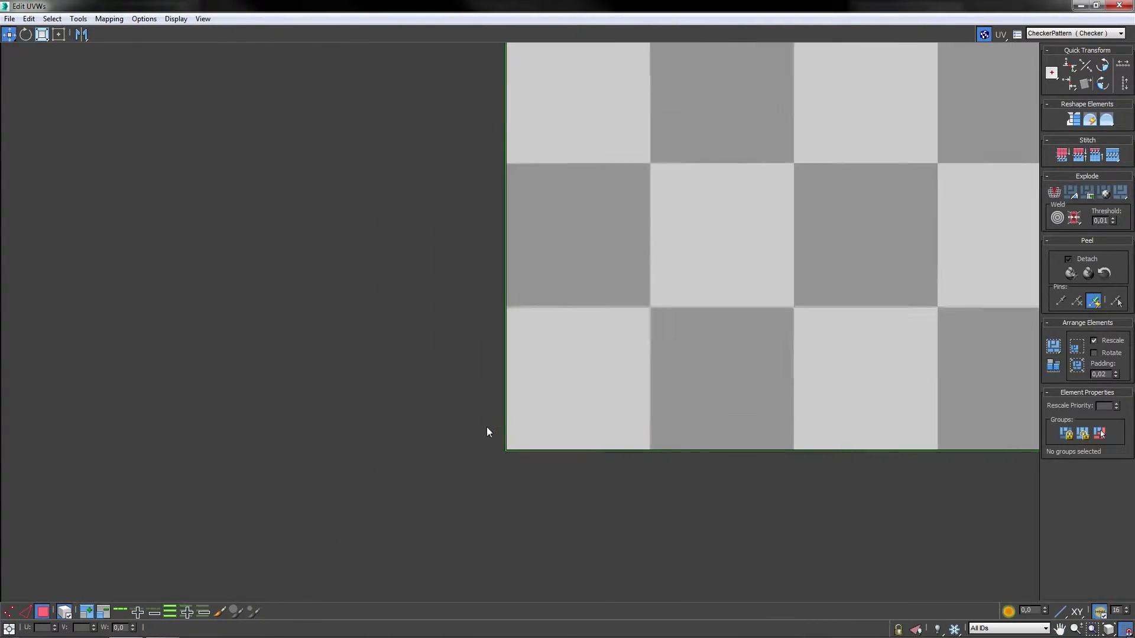
{"action": "scroll", "coordinate": [495, 444], "scroll_direction": "up", "scroll_amount": 2}
{"action": "scroll", "coordinate": [495, 443], "scroll_direction": "down", "scroll_amount": 2}
{"action": "scroll", "coordinate": [495, 443], "scroll_direction": "down", "scroll_amount": 3}
{"action": "scroll", "coordinate": [532, 425], "scroll_direction": "down", "scroll_amount": 3}
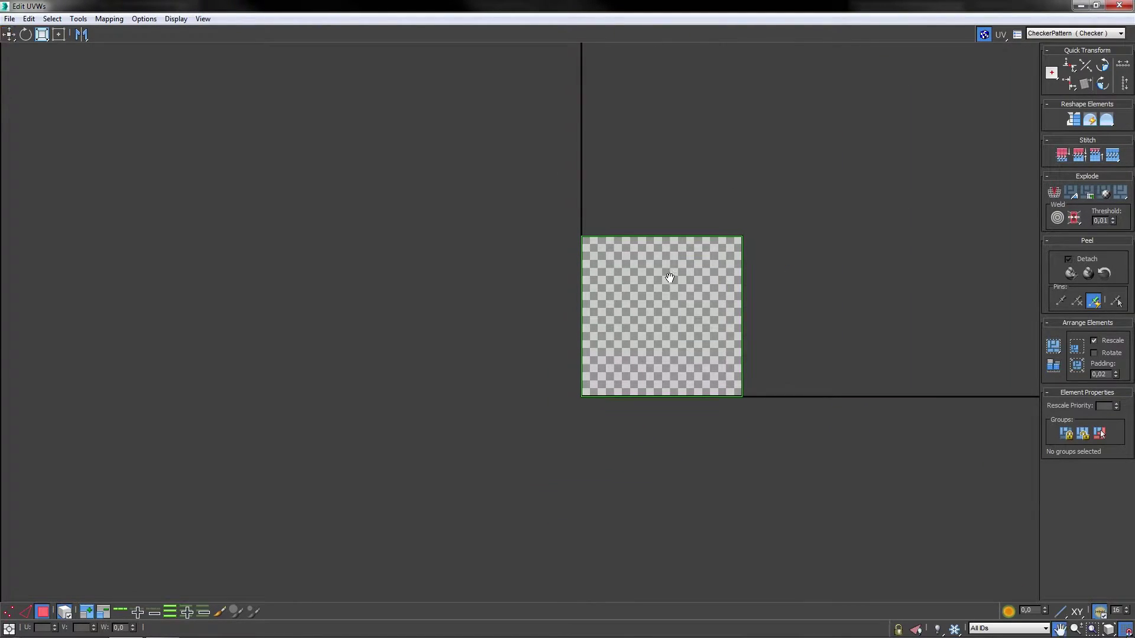
{"action": "double_click", "coordinate": [669, 280]}
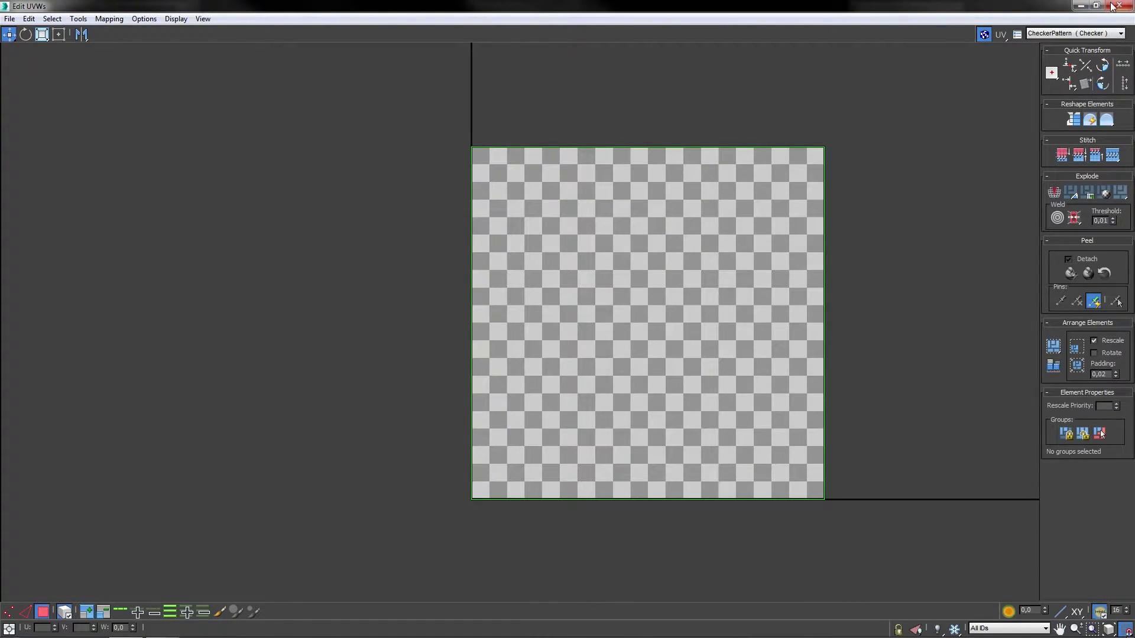